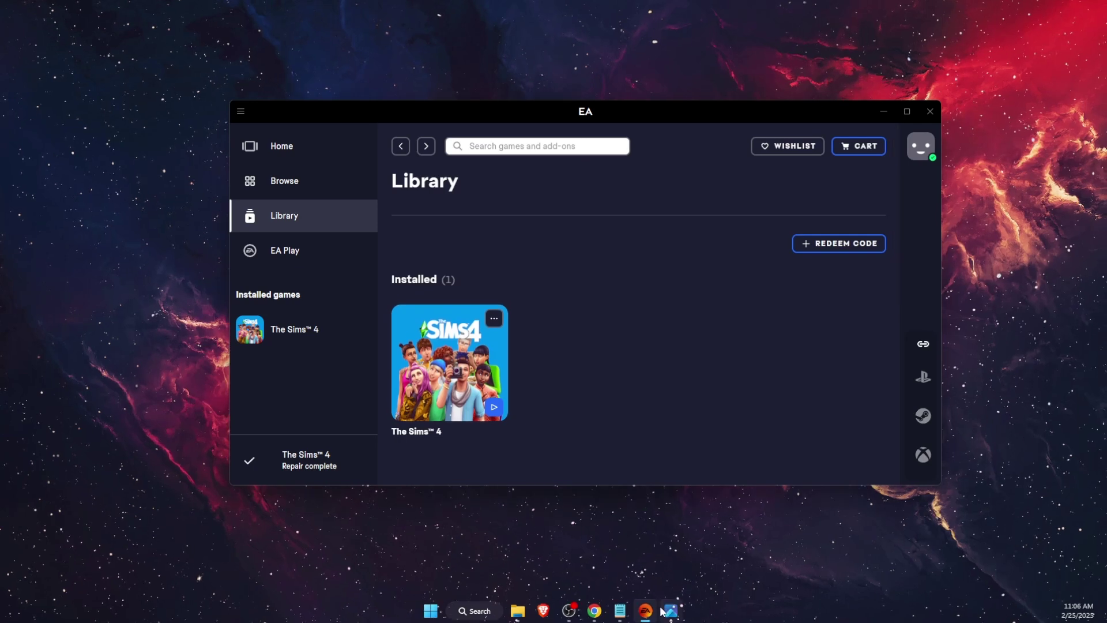
View the TS4LoadGameError.webp image of the game's load error, and close it.
click(669, 612)
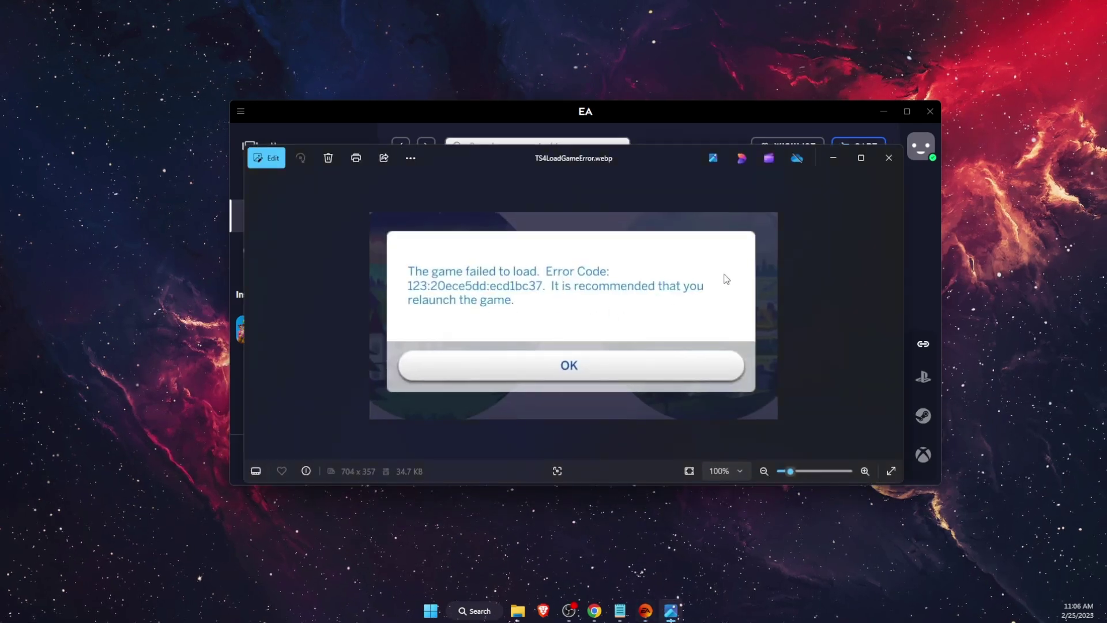
click(897, 159)
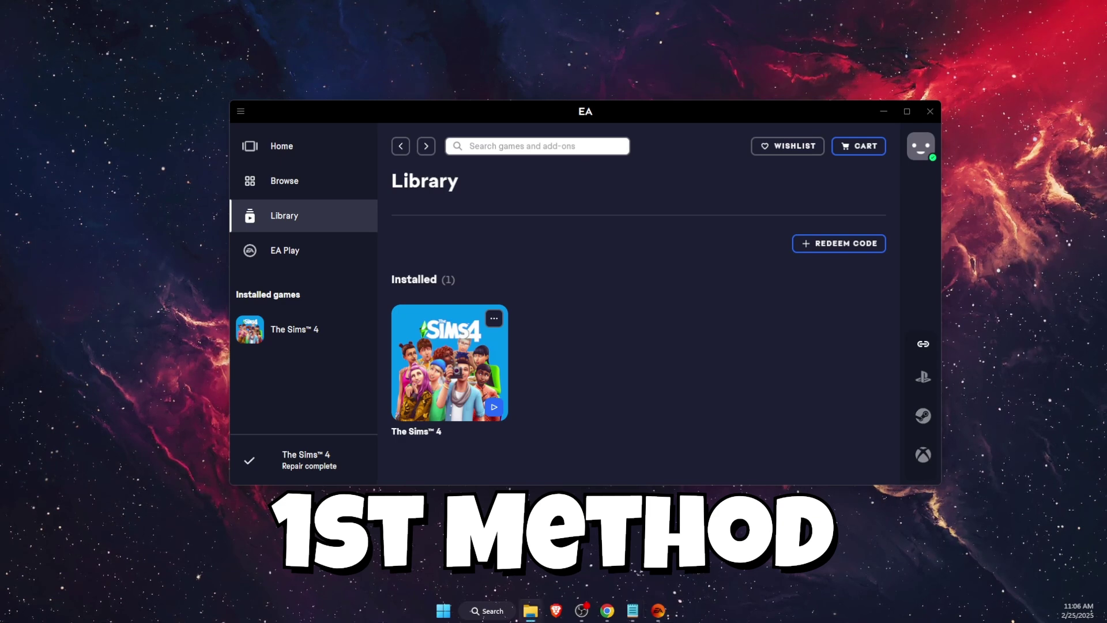
Switch to File Explorer and open the Electronic Arts folder inside Documents.
click(530, 610)
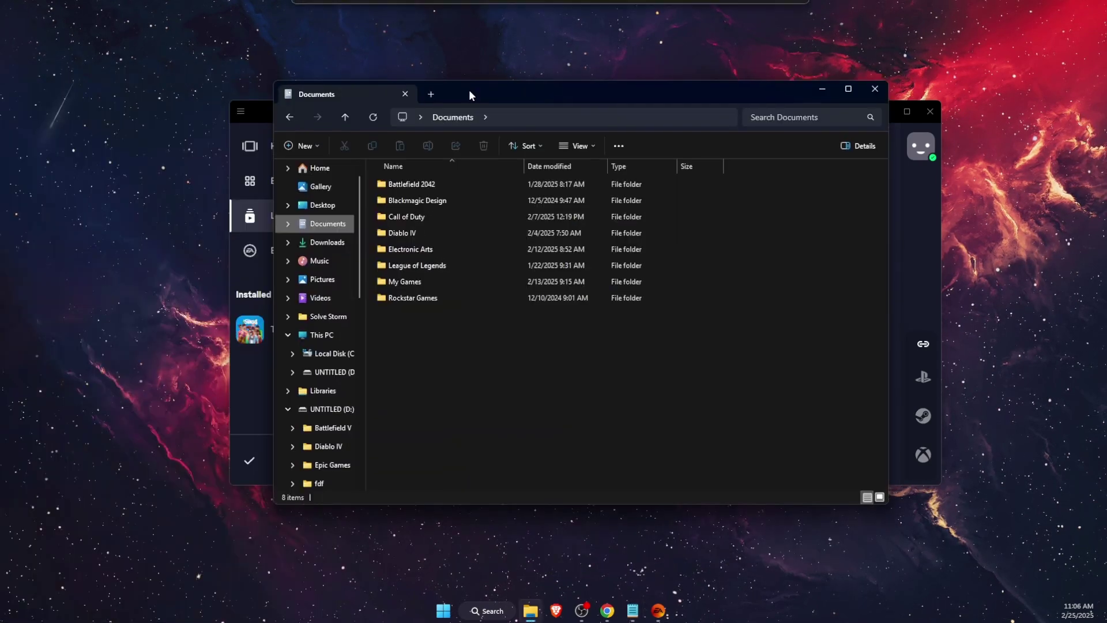
drag(469, 92, 428, 144)
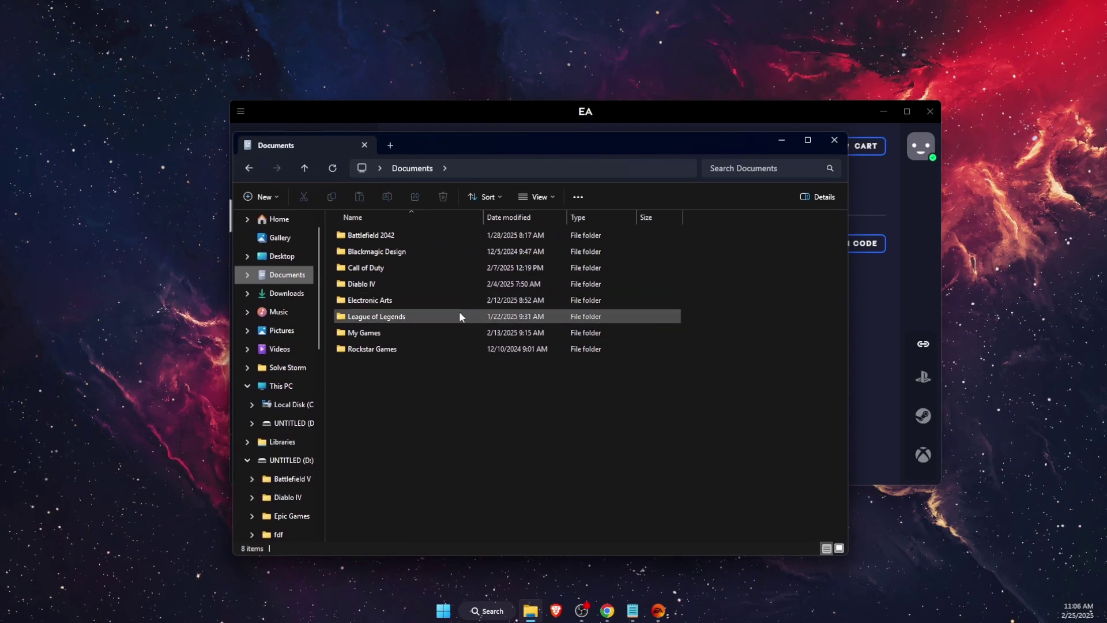
double_click(384, 303)
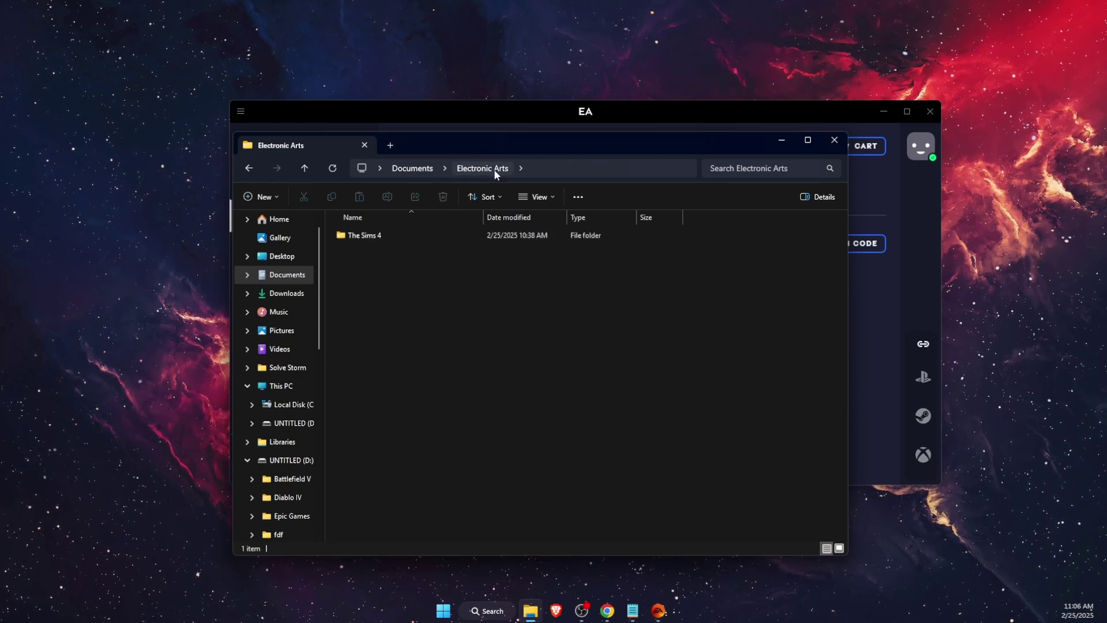
Go back to Documents and copy the Electronic Arts folder to the clipboard for a backup.
click(415, 168)
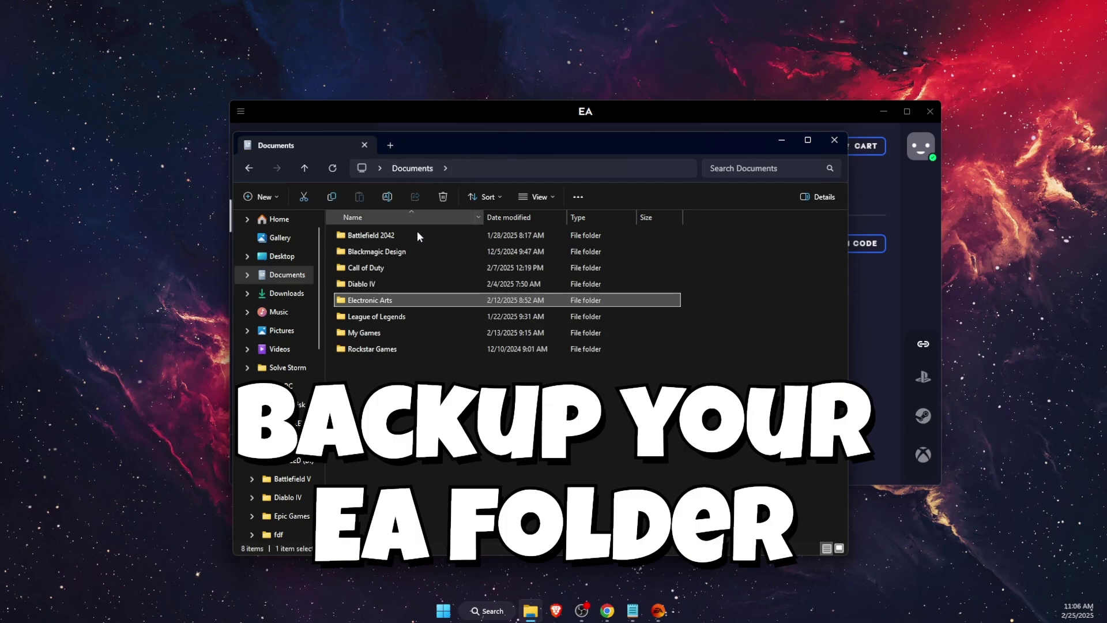
click(391, 301)
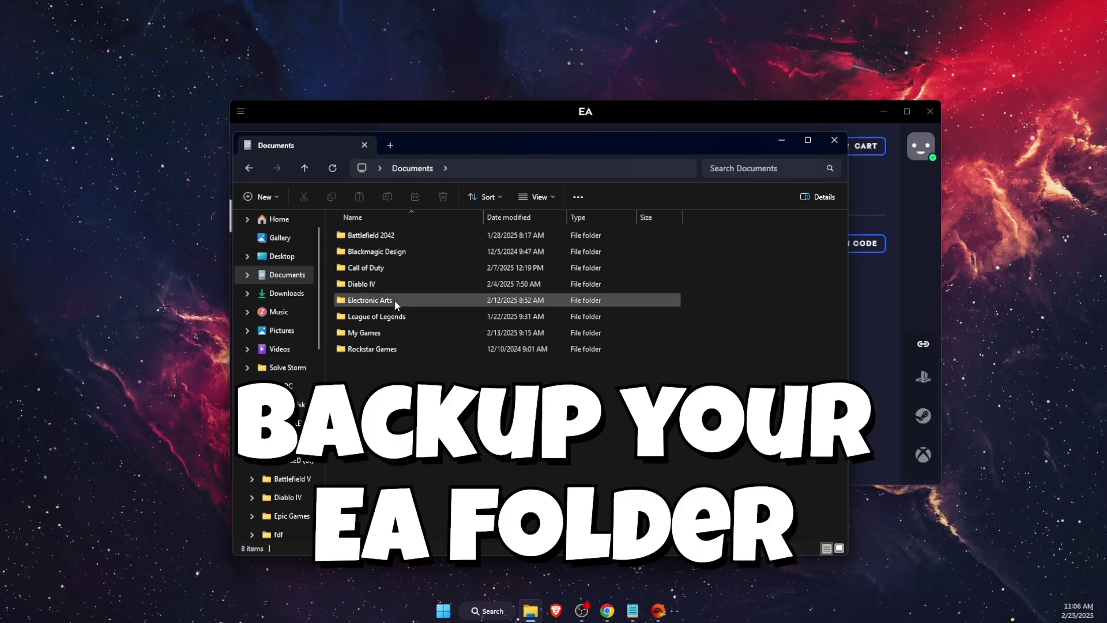
key(Escape)
right_click(397, 299)
click(451, 314)
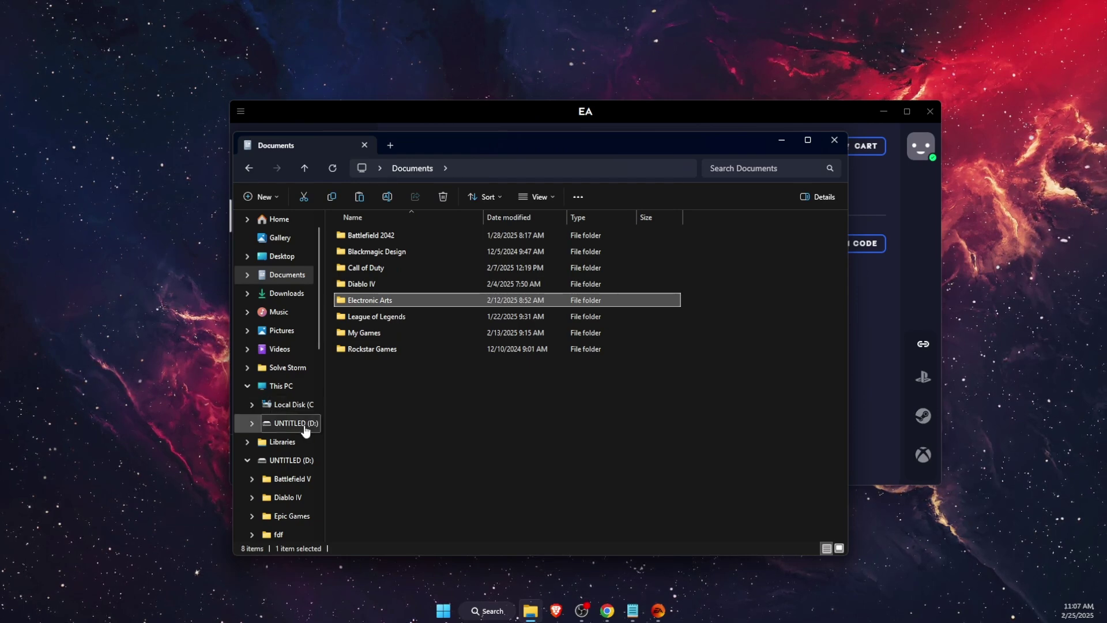
click(396, 409)
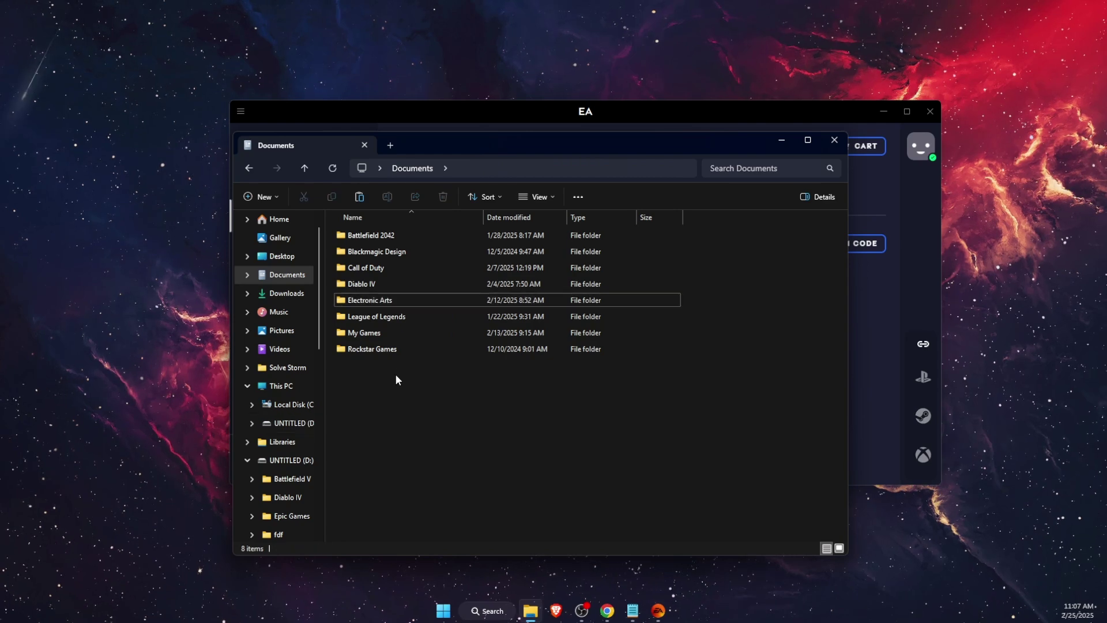
Open the Mods folder inside Electronic Arts > The Sims 4.
double_click(374, 300)
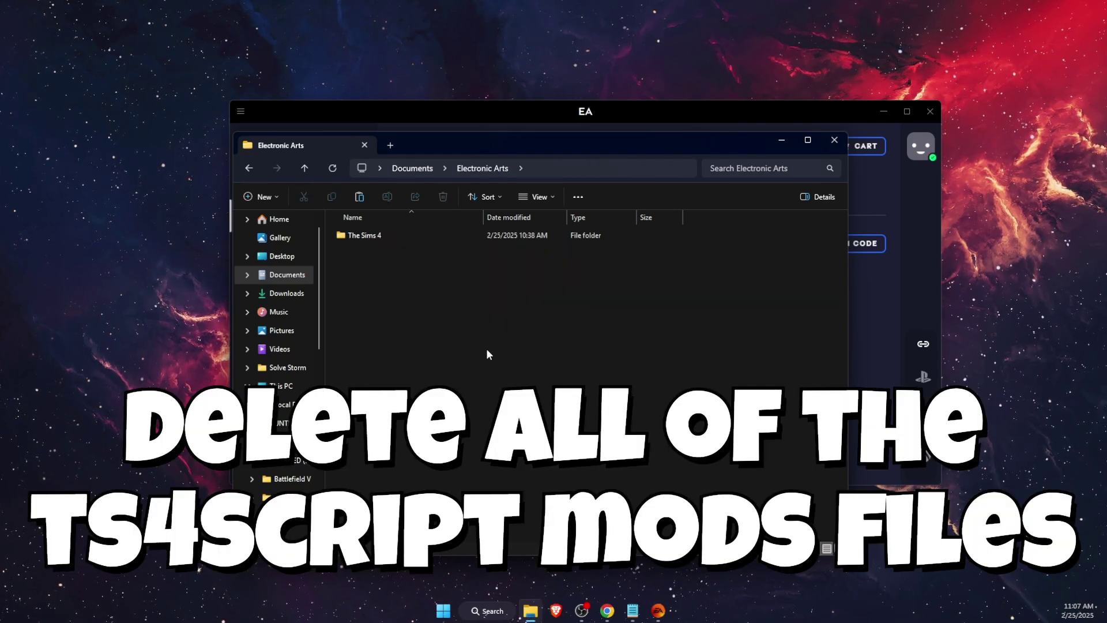
double_click(371, 237)
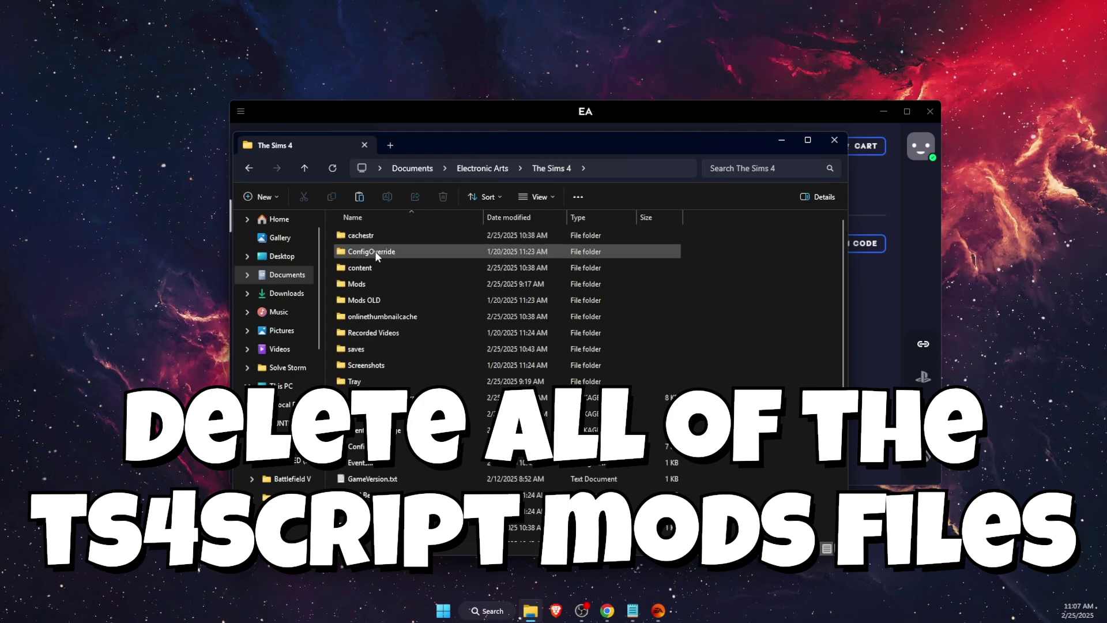
double_click(370, 283)
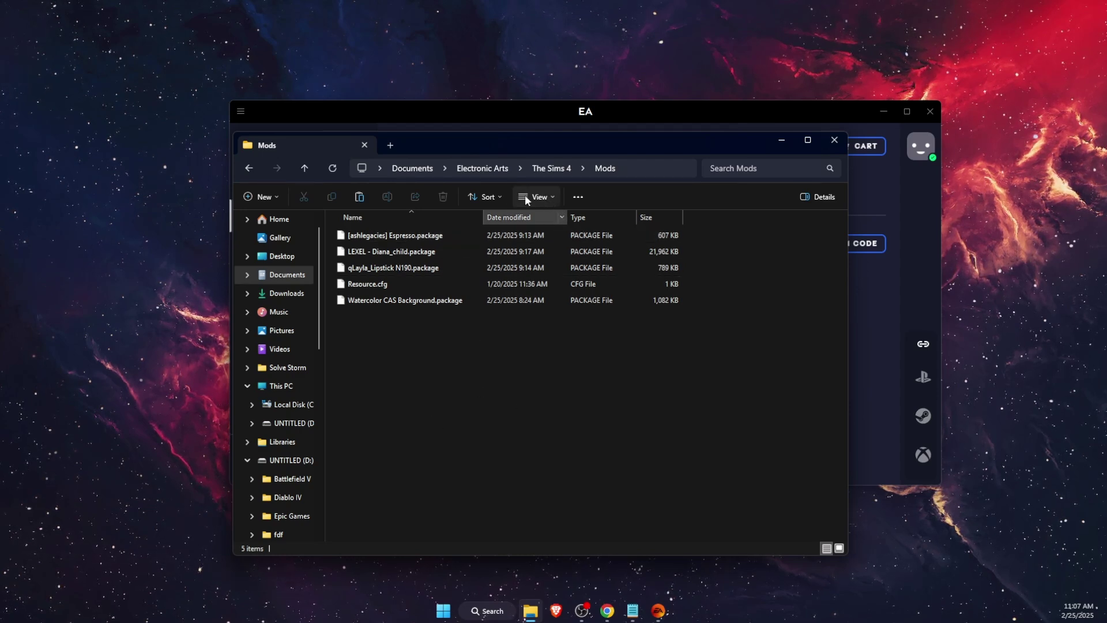
Sort the files in the Mods folder by type.
click(539, 197)
click(539, 197)
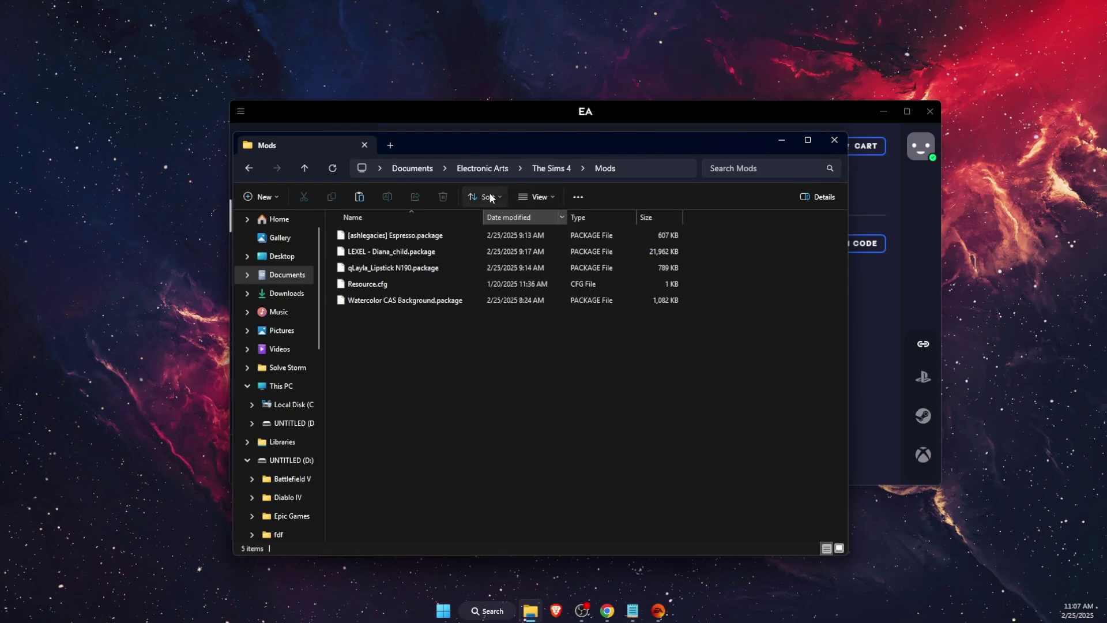
click(490, 197)
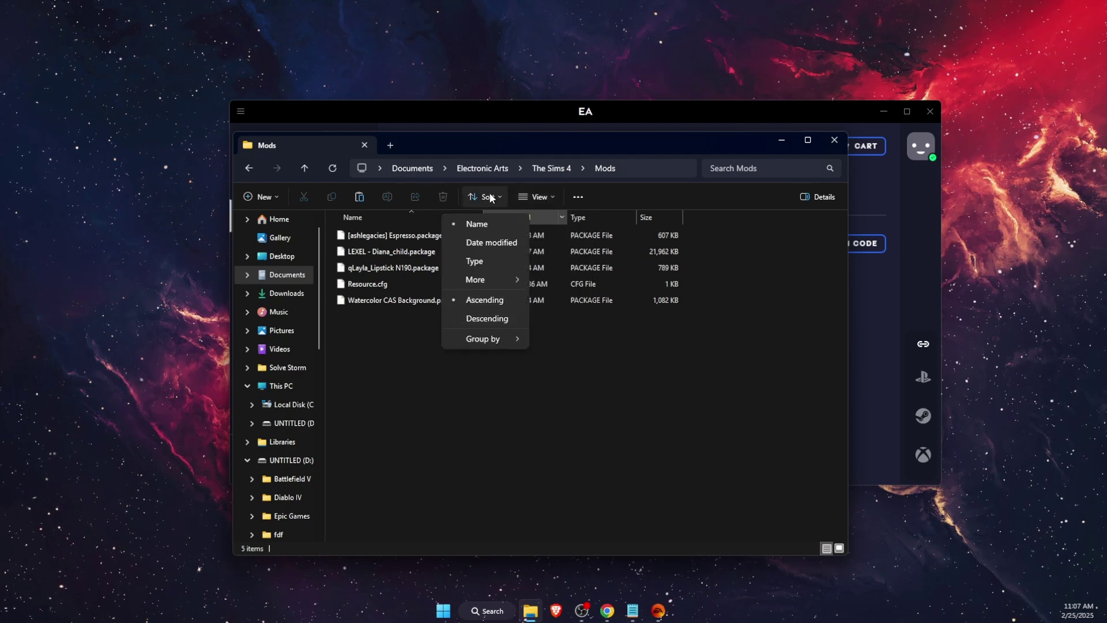
click(495, 266)
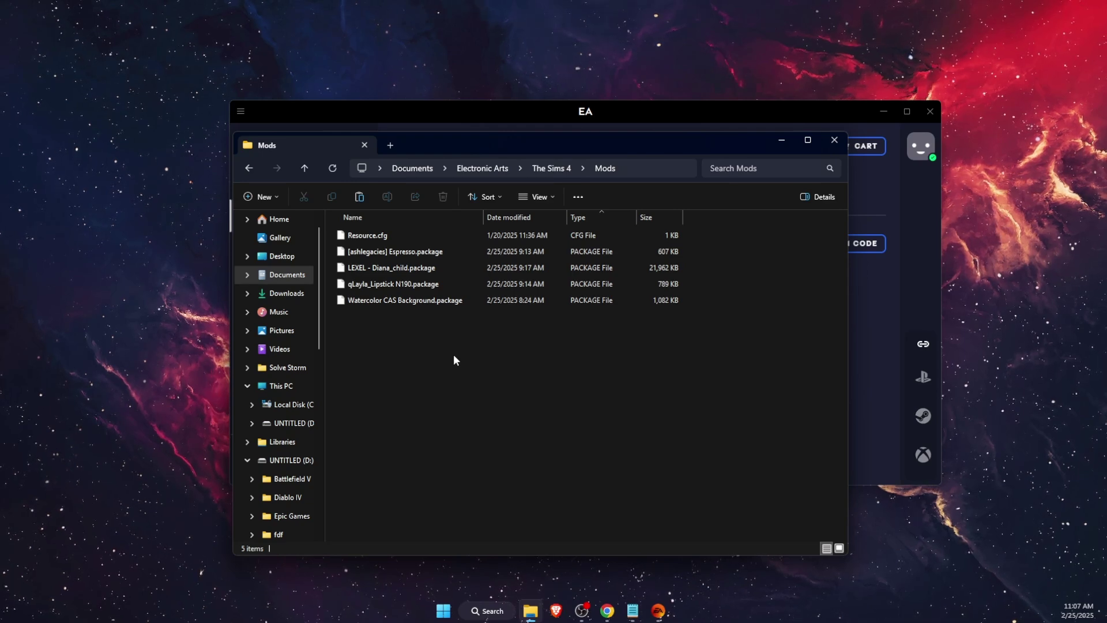
Search the Mods folder for "mc" and clear the search.
click(753, 170)
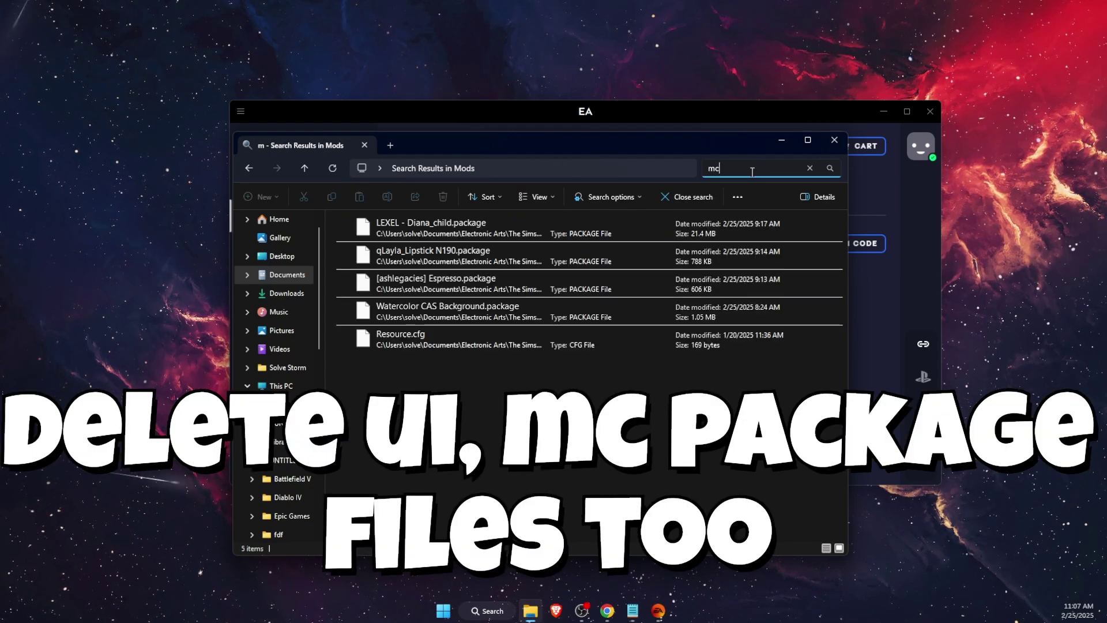
key(BackSpace)
key(BackSpace)
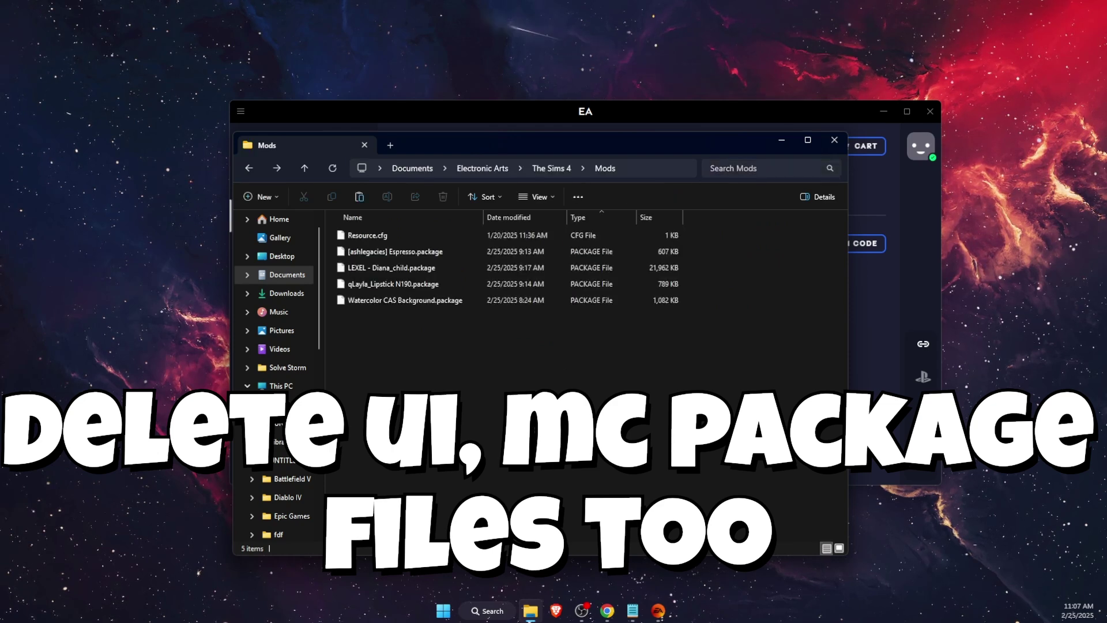
In The Sims 4 folder, examine localthumbcache.package, GameVersion.txt, Options.ini and the saves folder.
click(567, 169)
scroll(476, 380, down, 3)
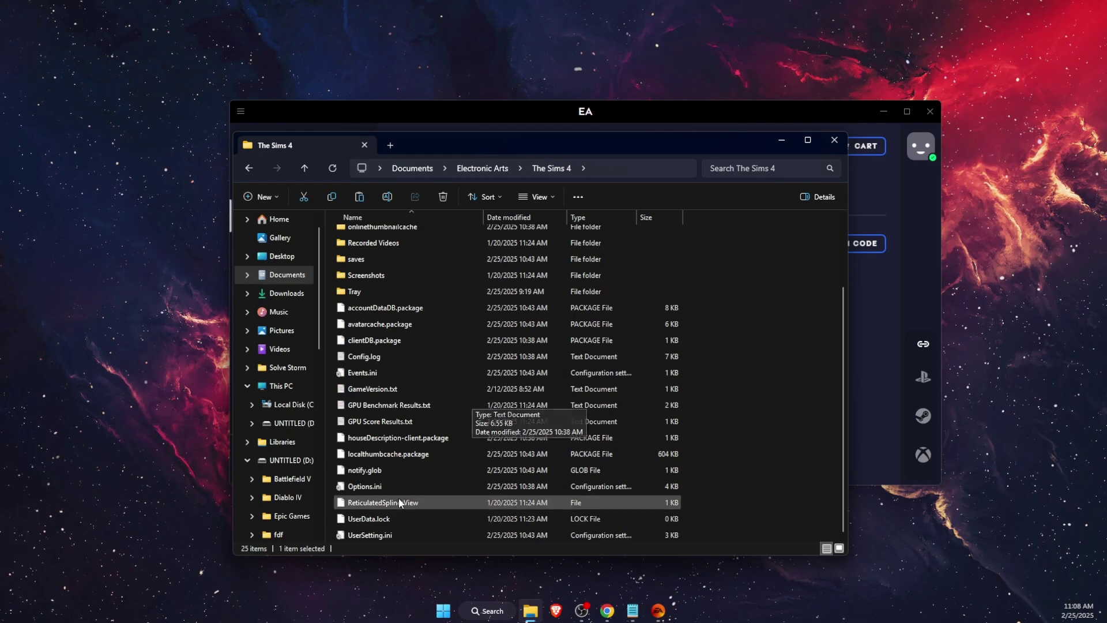
click(380, 456)
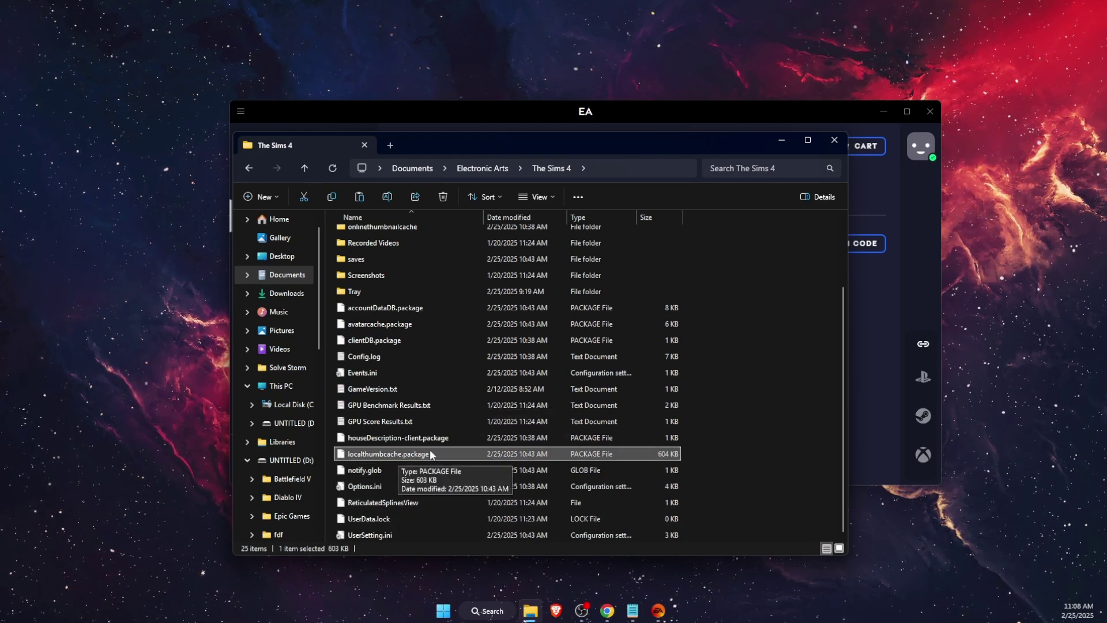
click(396, 388)
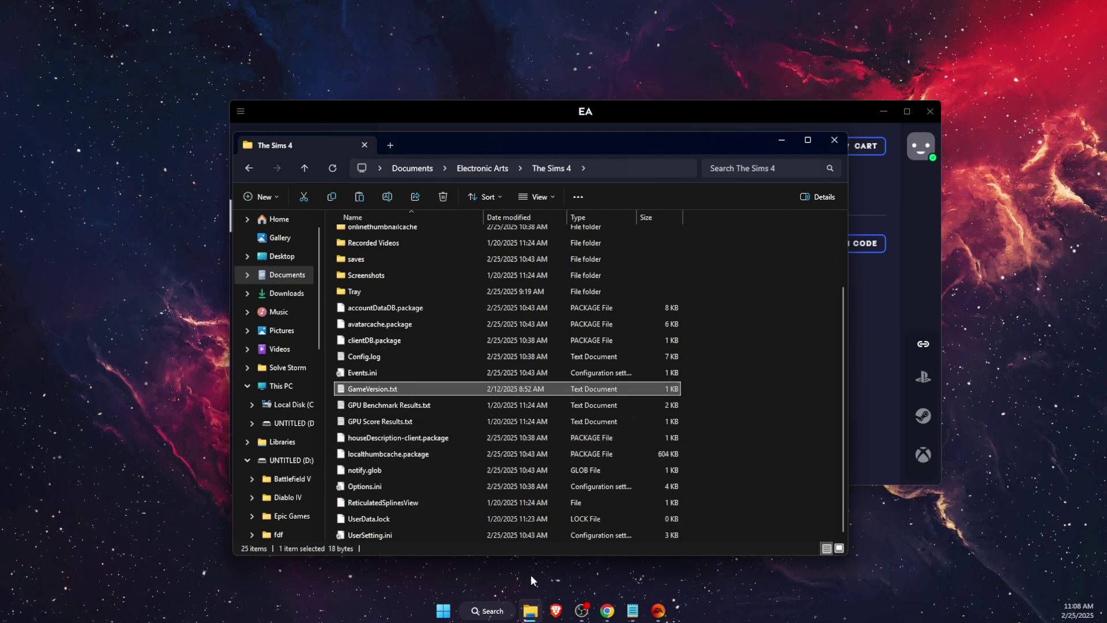
click(380, 488)
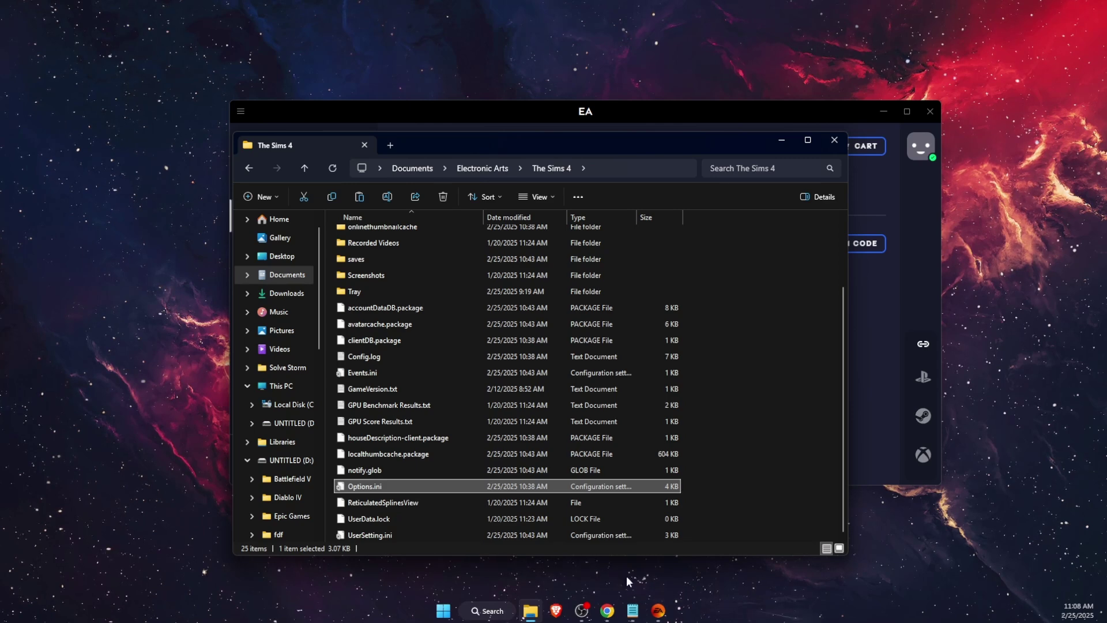
key(s)
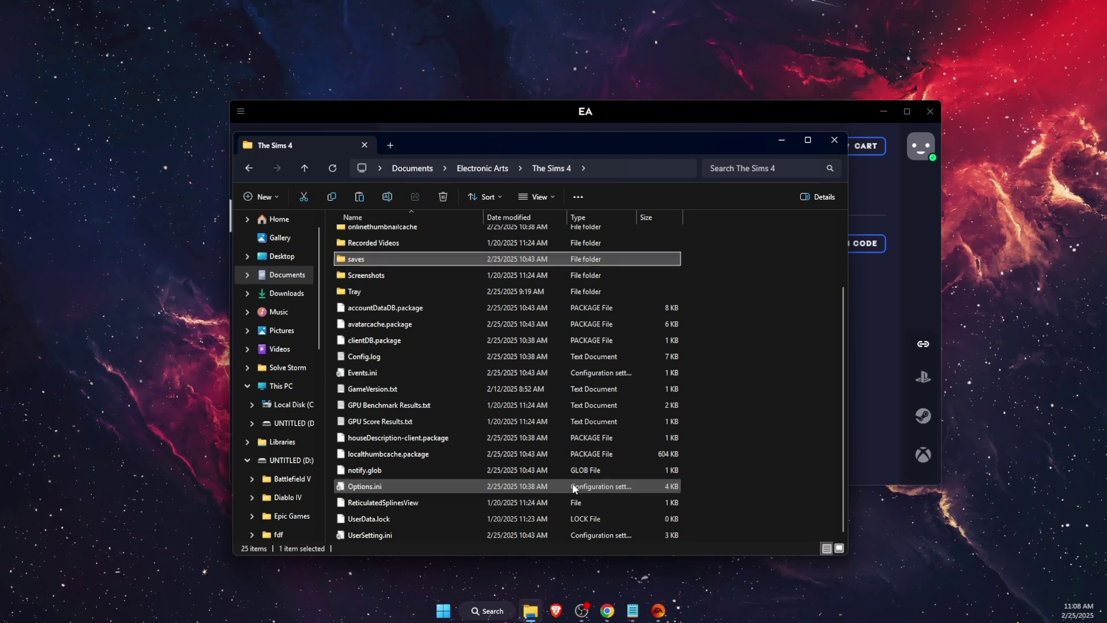
click(398, 491)
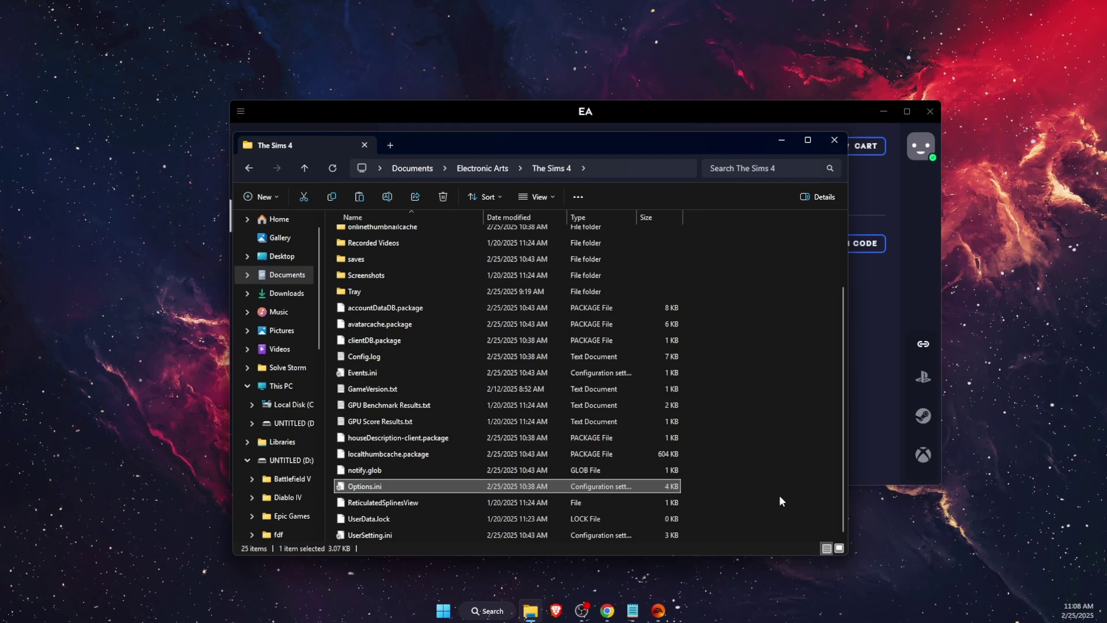
key(s)
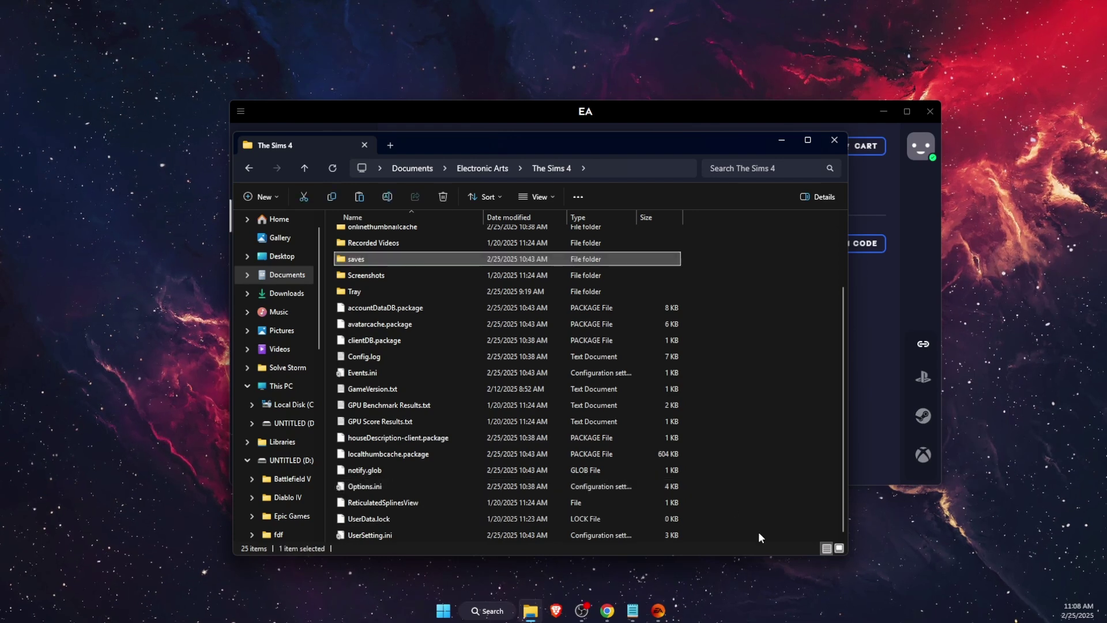
Switch to the EA app, view the Repair option for The Sims 4 in the library, and minimize the app.
click(658, 611)
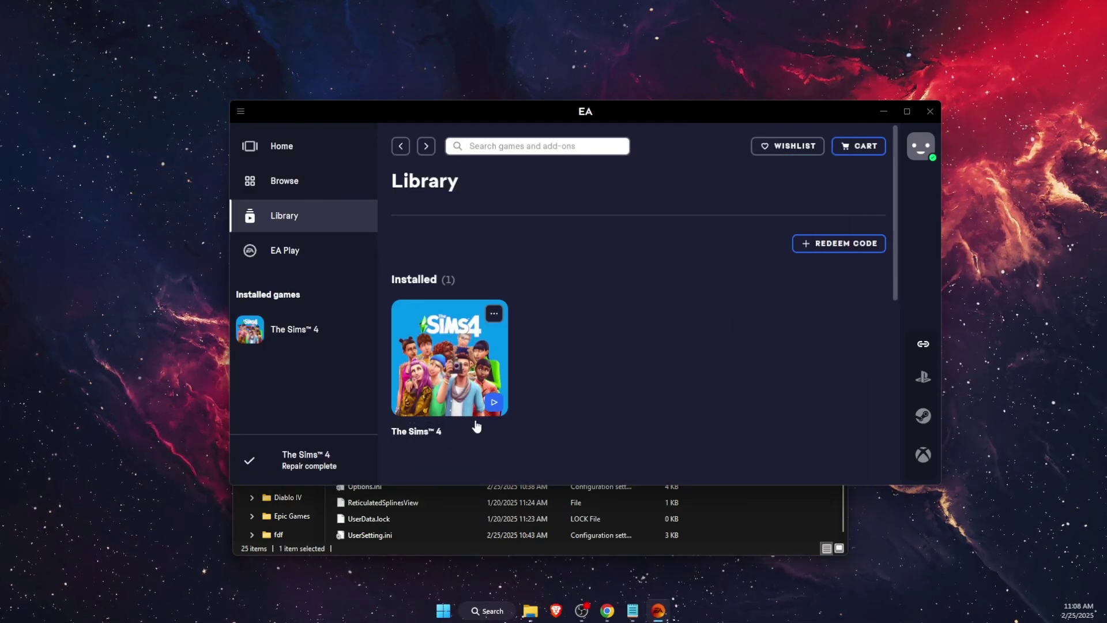
scroll(494, 214, down, 2)
click(494, 199)
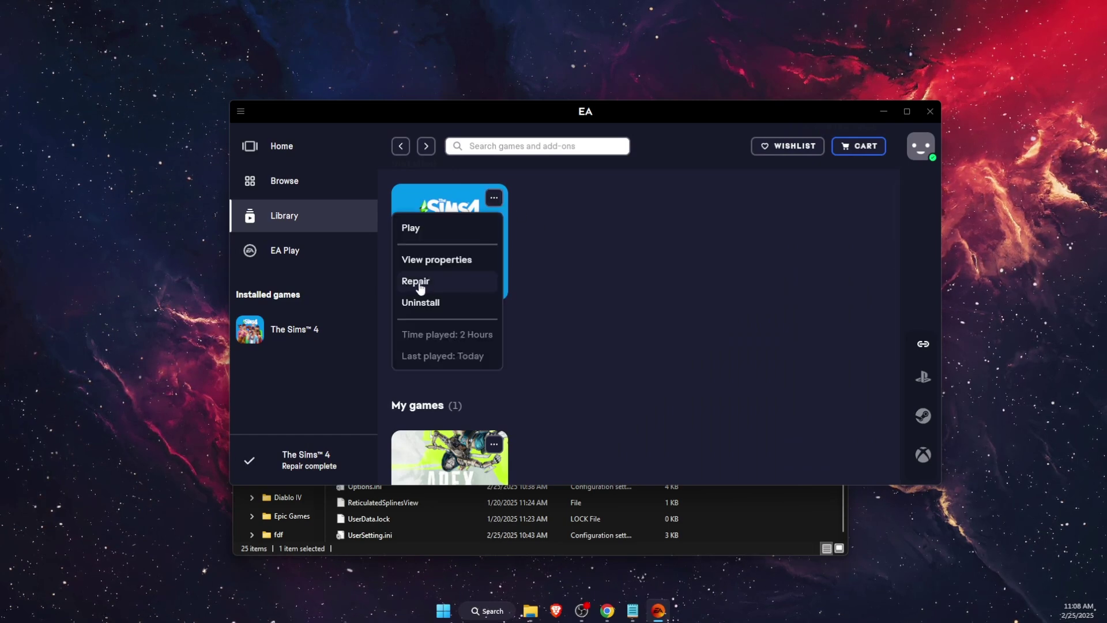
click(658, 298)
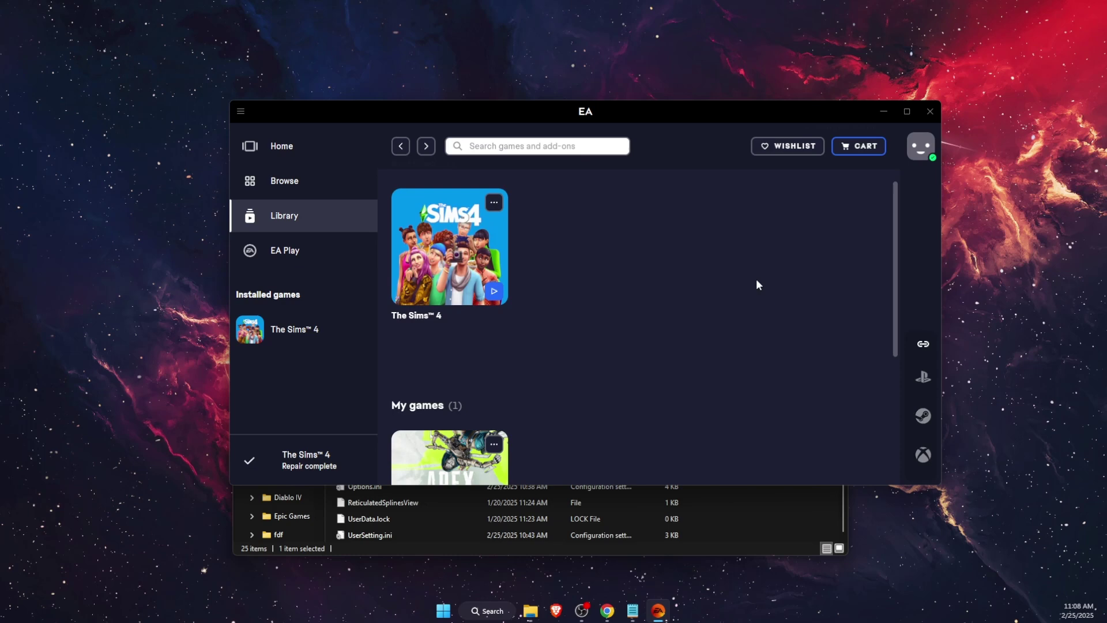
click(885, 113)
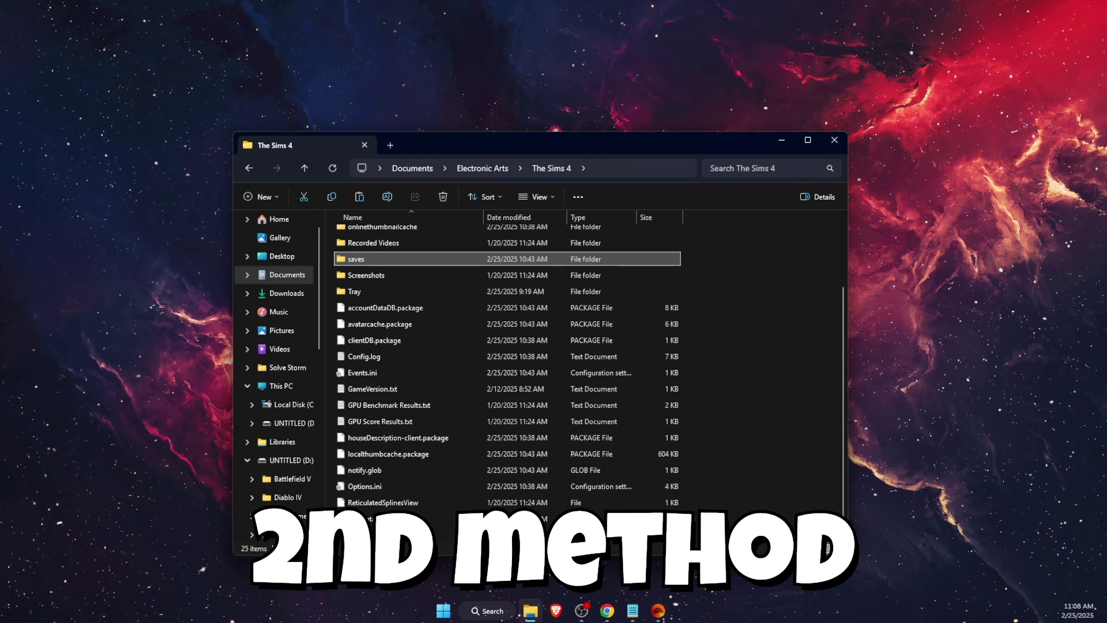
Return from The Sims 4 folder to Documents and copy the Electronic Arts folder.
click(481, 170)
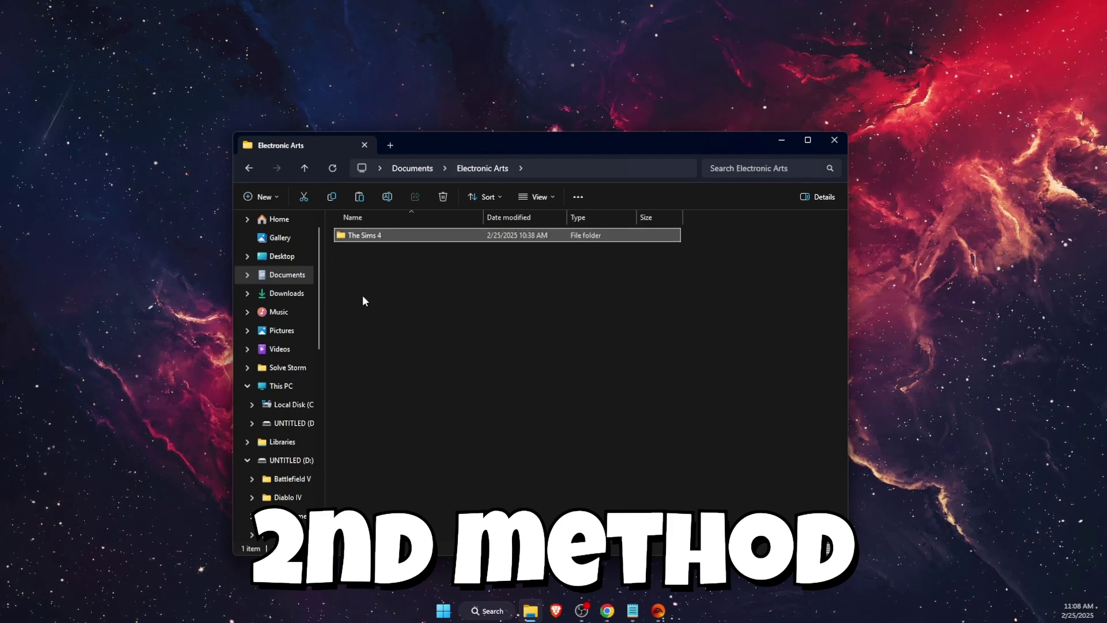
click(426, 169)
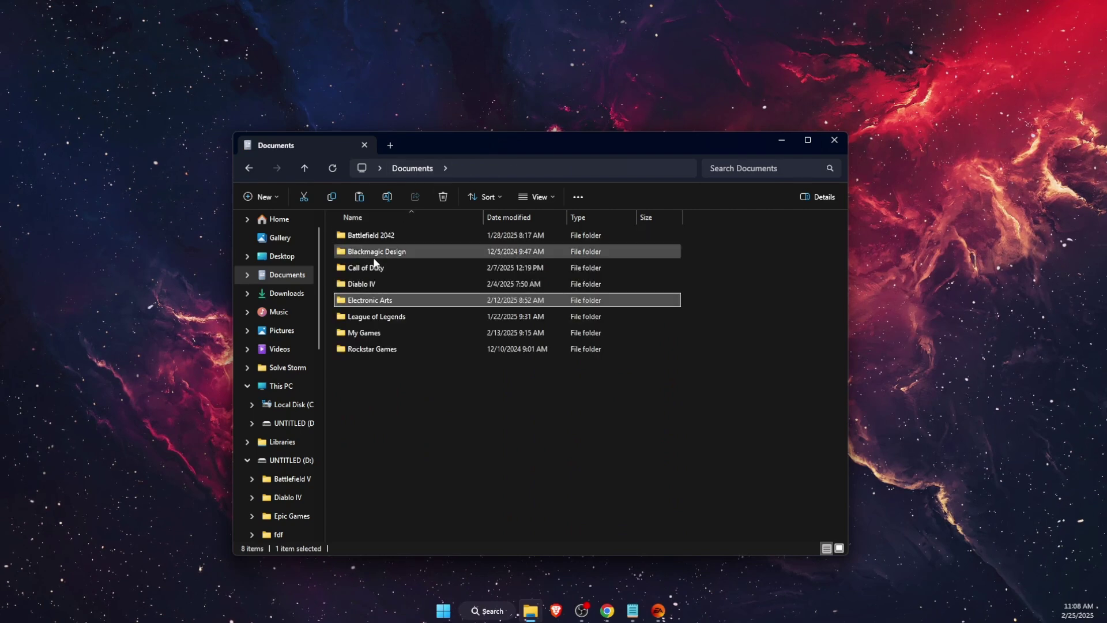
right_click(376, 301)
click(431, 319)
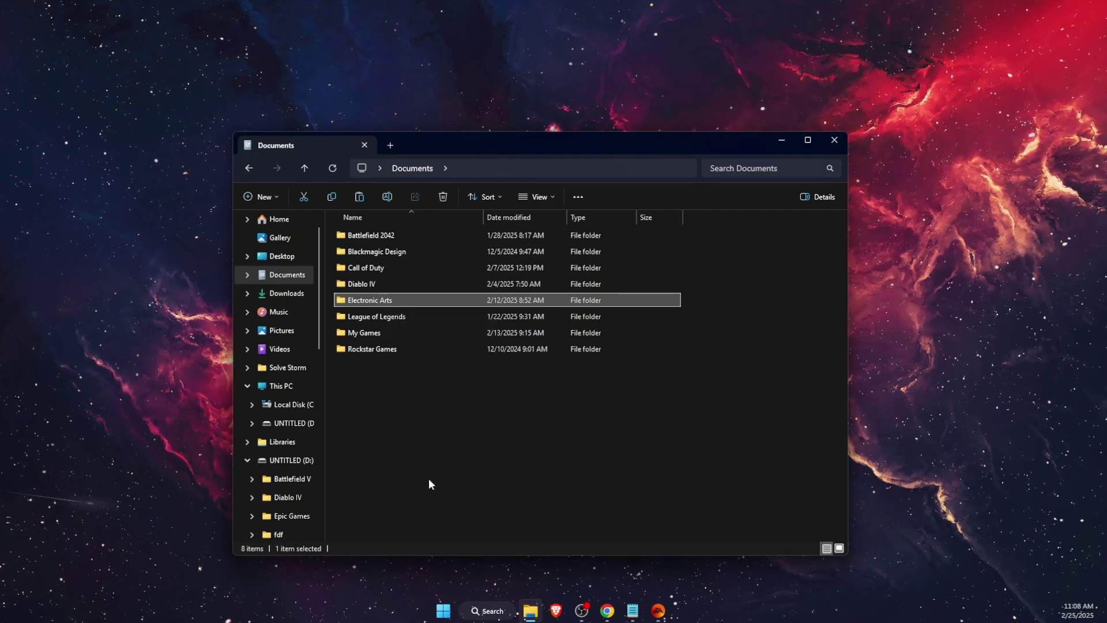
click(284, 461)
right_click(284, 465)
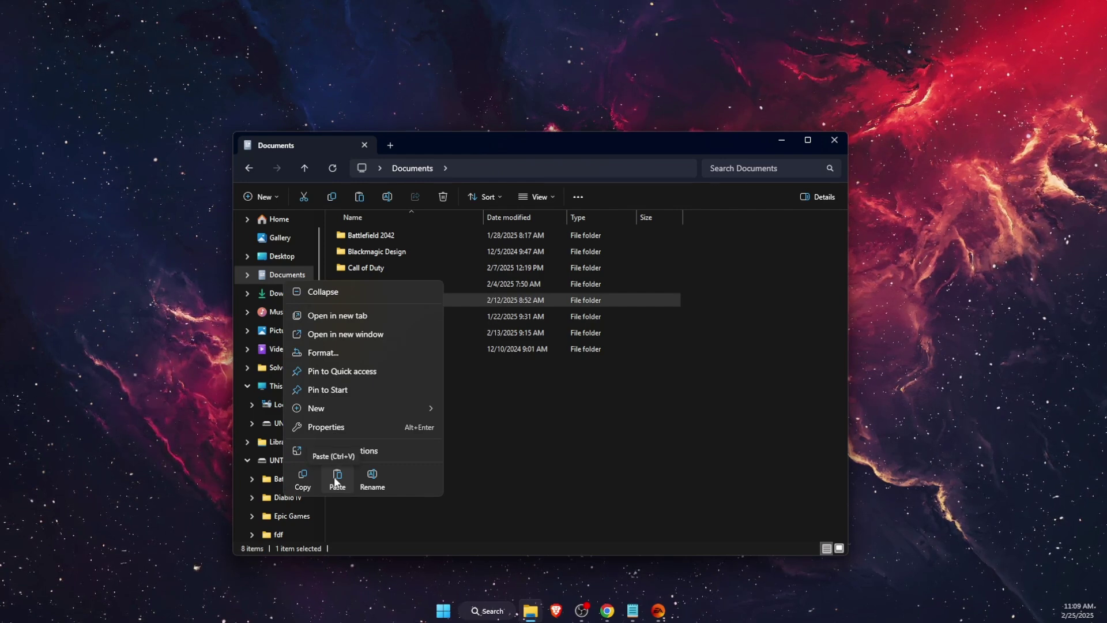
click(631, 517)
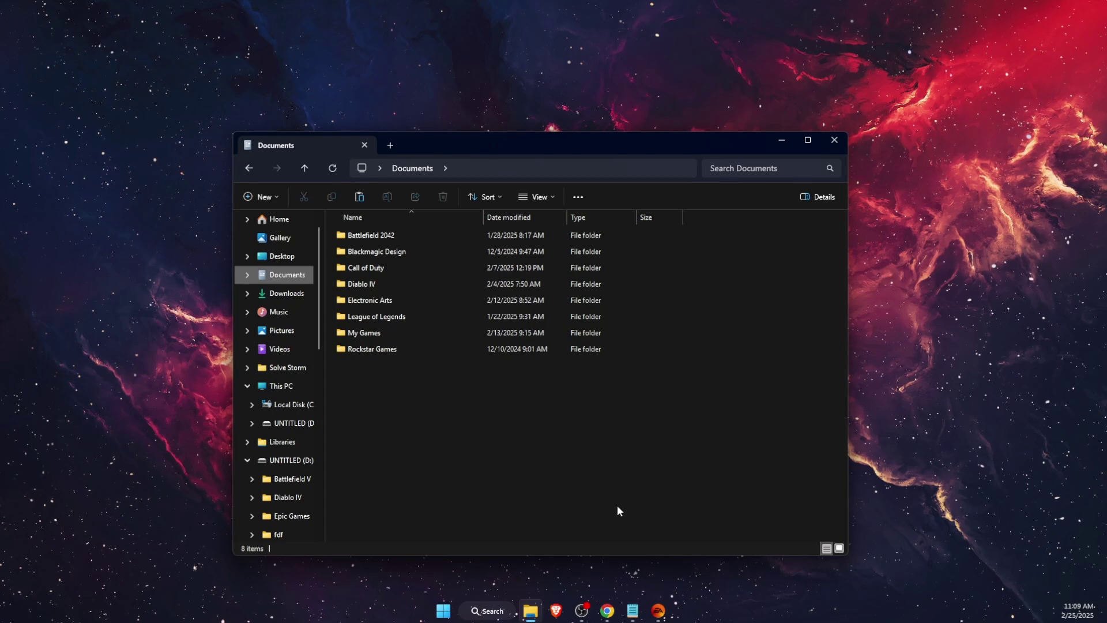
Rename the Electronic Arts folder in Documents to "Electronic Arts old".
click(391, 303)
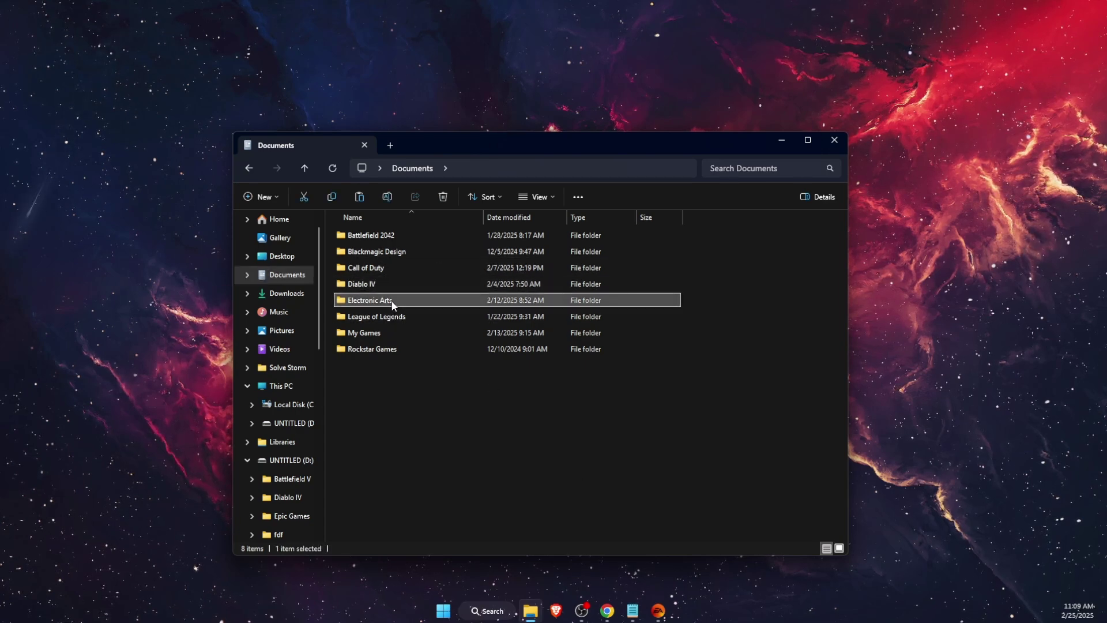
click(396, 300)
click(399, 300)
text(onic Arts o)
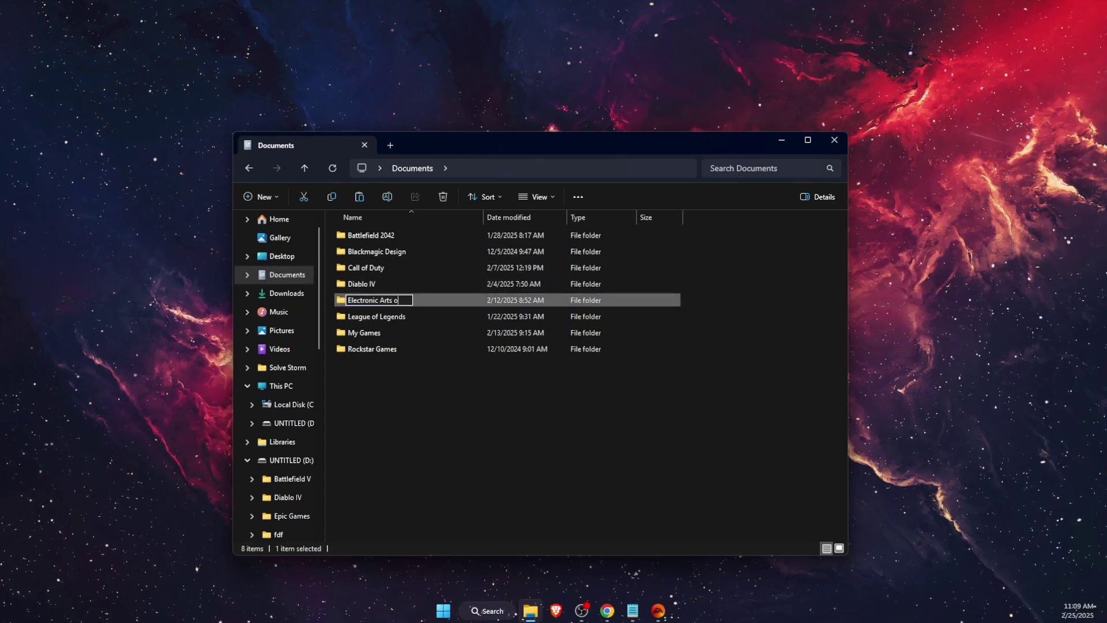
text(ld)
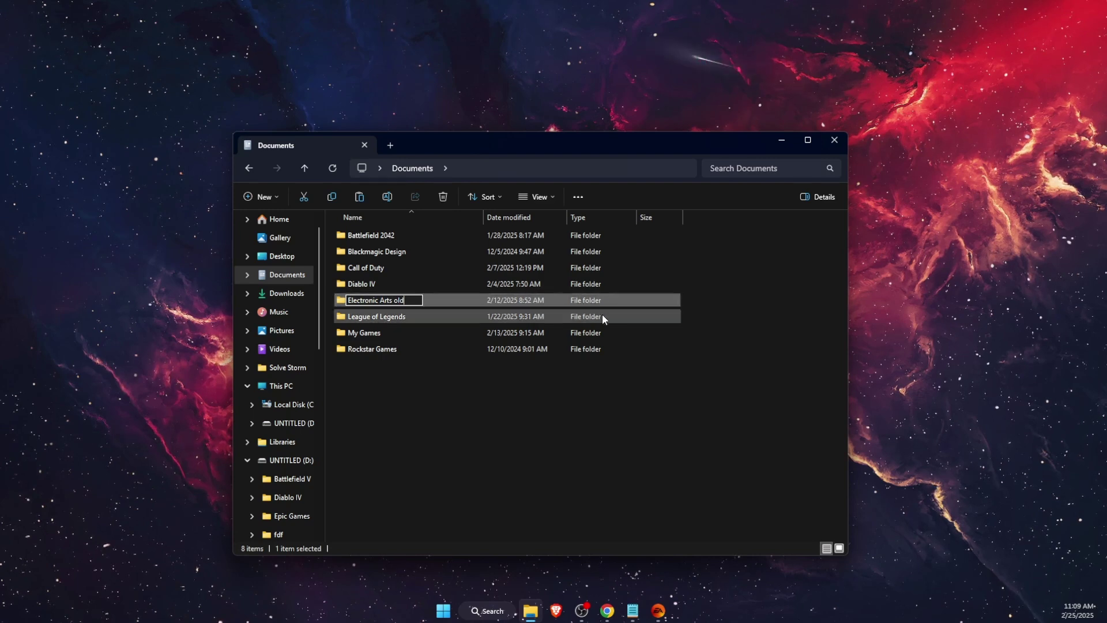
click(621, 300)
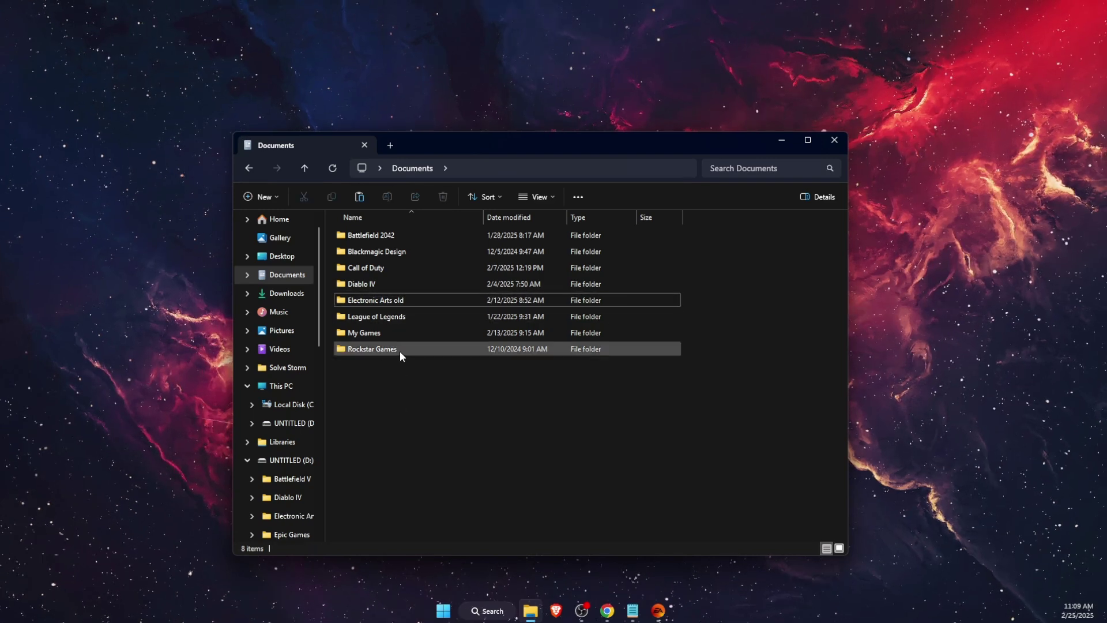
Open the Tray folder in Electronic Arts old > The Sims 4, copy all of its files, and clear the selection.
click(402, 301)
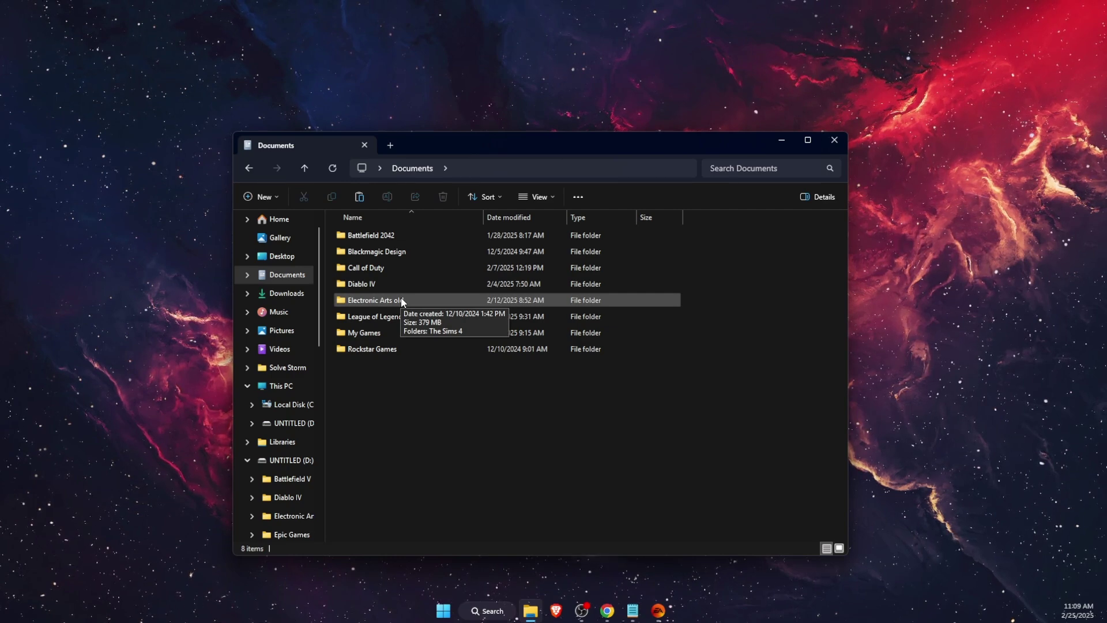
double_click(400, 297)
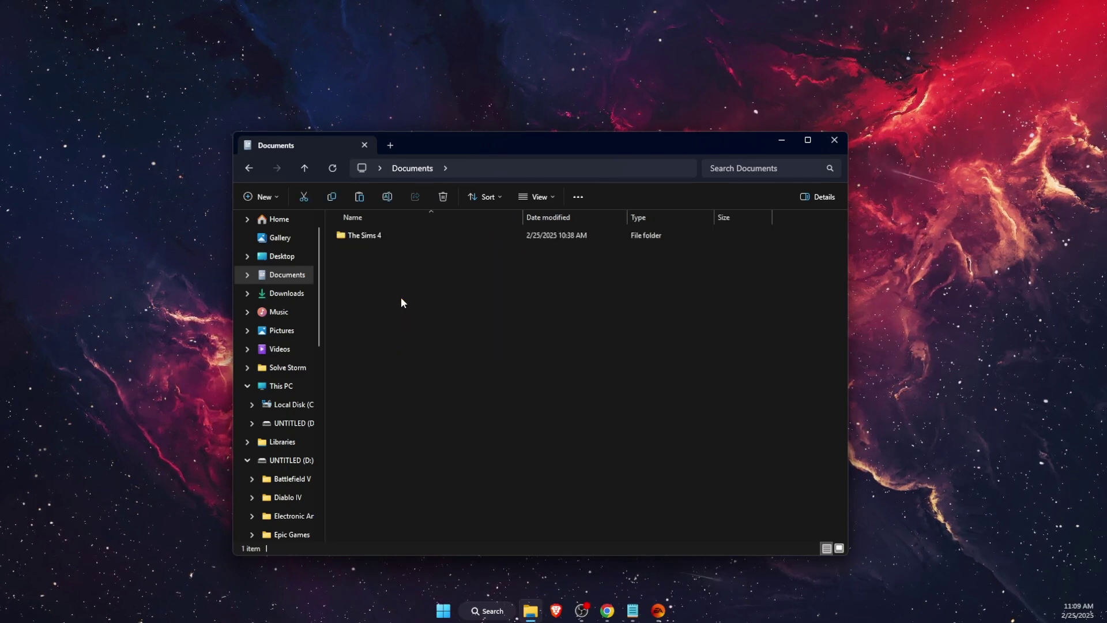
double_click(396, 235)
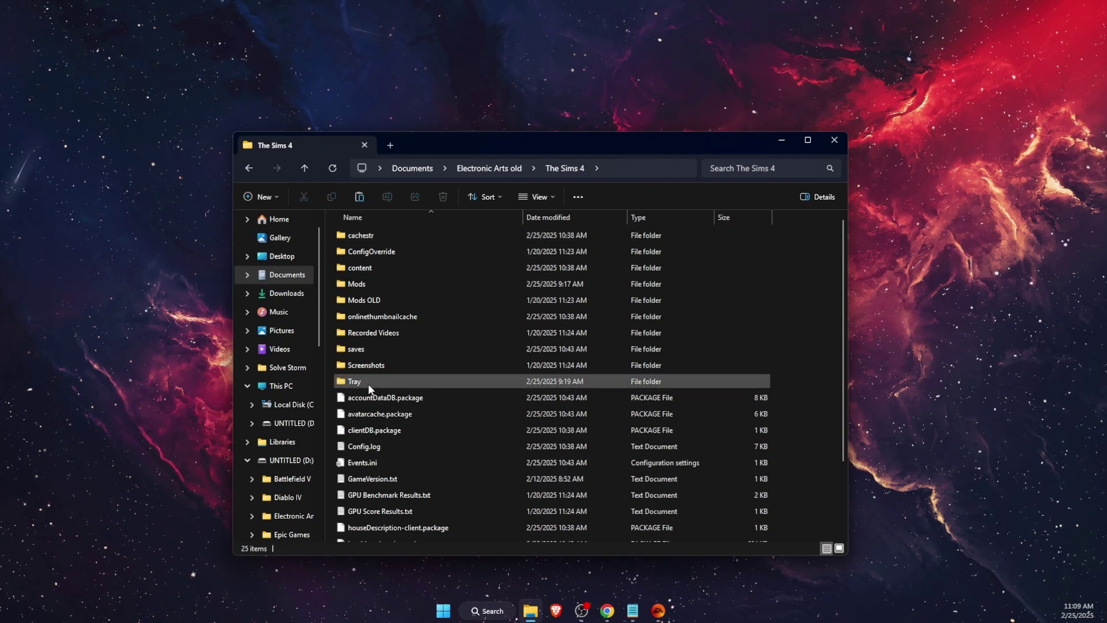
double_click(368, 382)
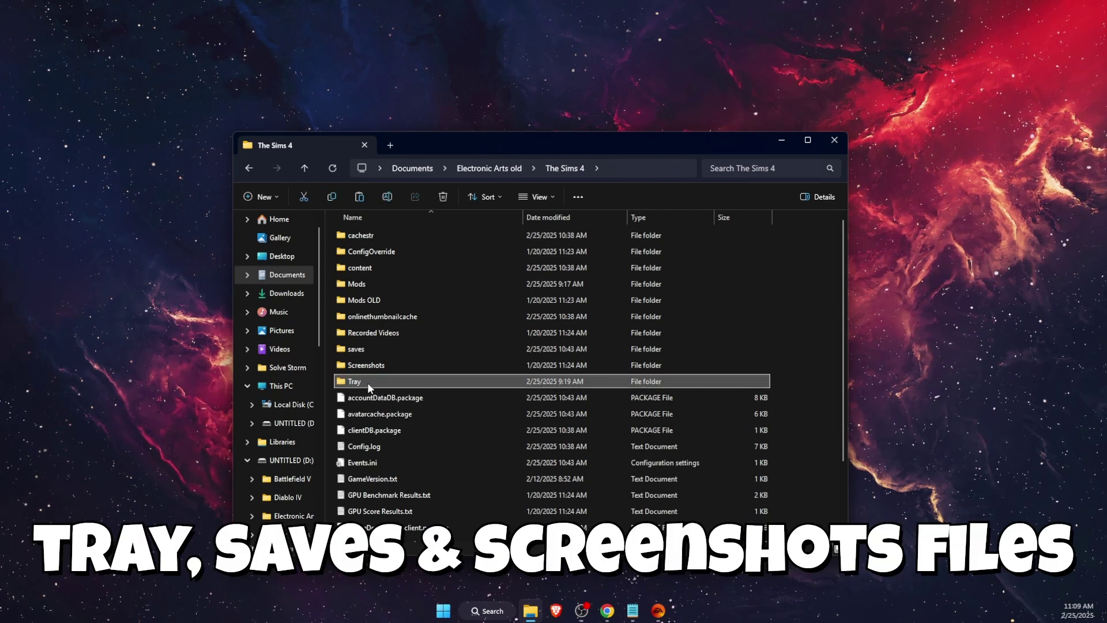
drag(472, 427, 451, 224)
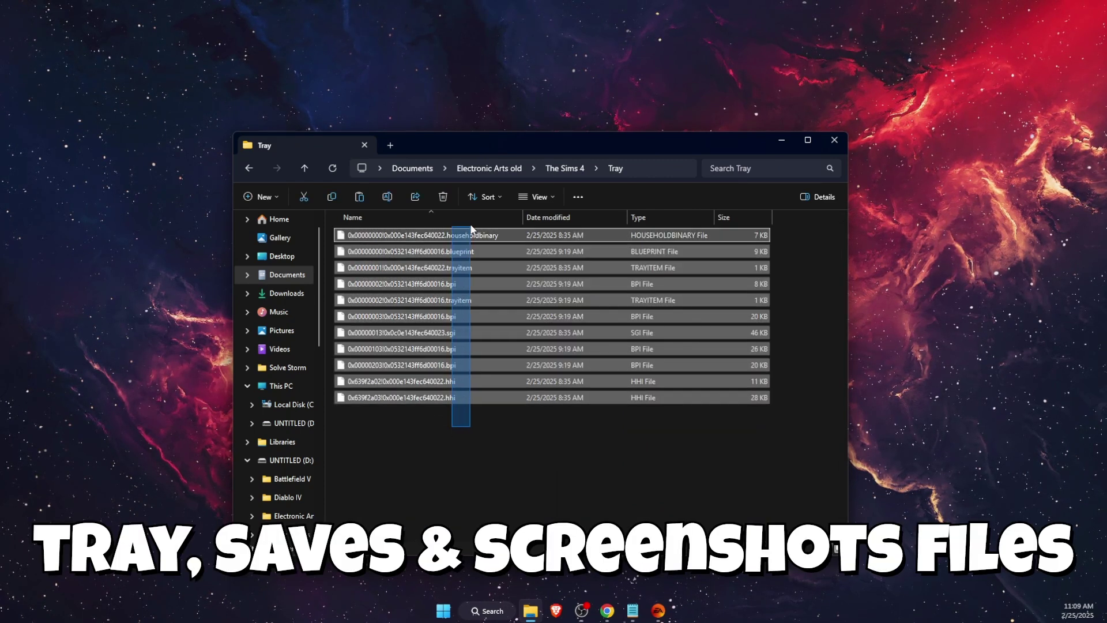
right_click(472, 268)
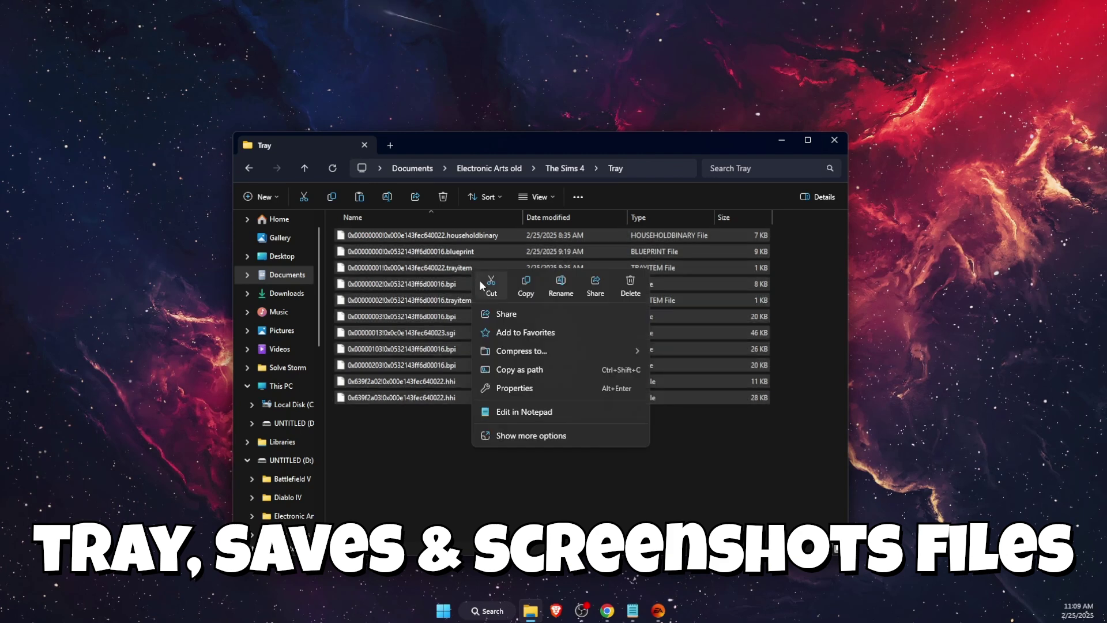
click(526, 285)
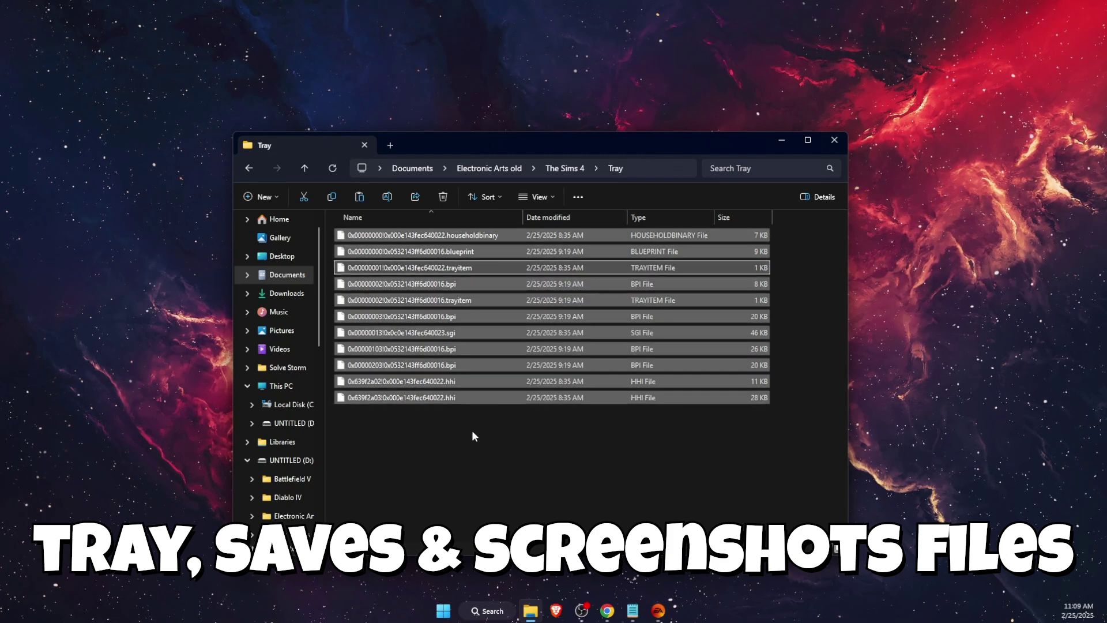
click(429, 451)
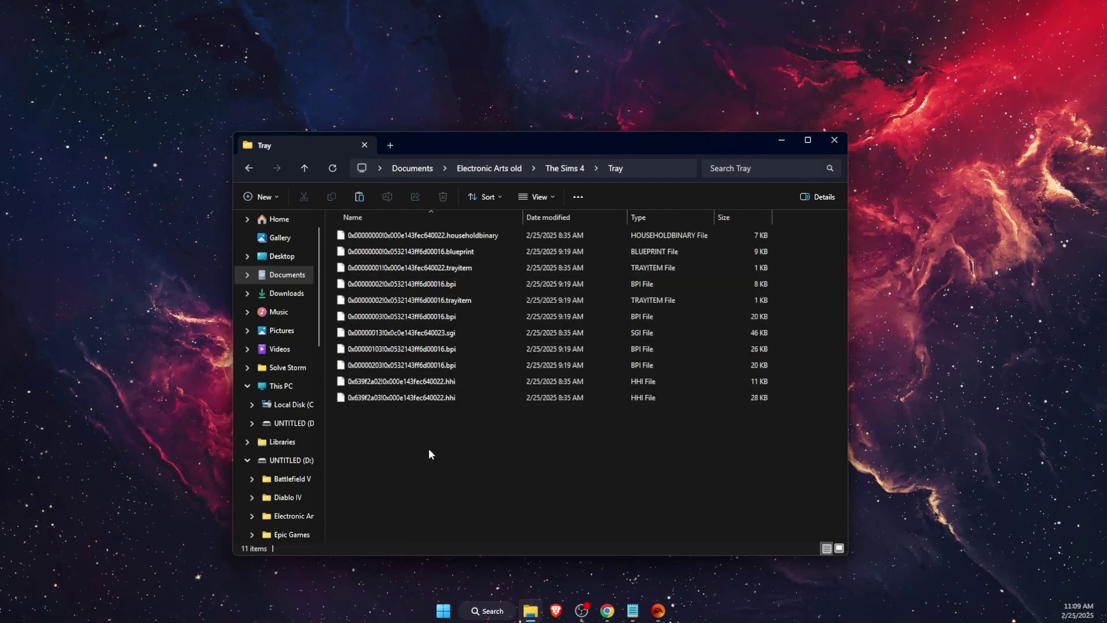
Return to Documents and open the Tray folder in Electronic Arts > The Sims 4.
key(alt+Up)
key(alt+Up)
key(alt+Up)
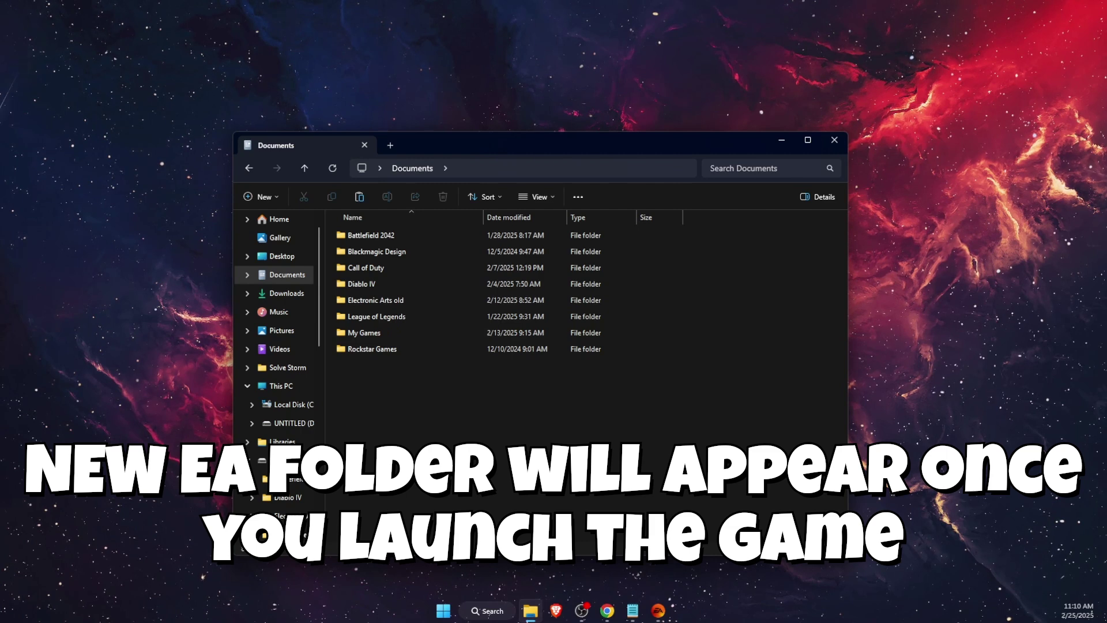
double_click(396, 299)
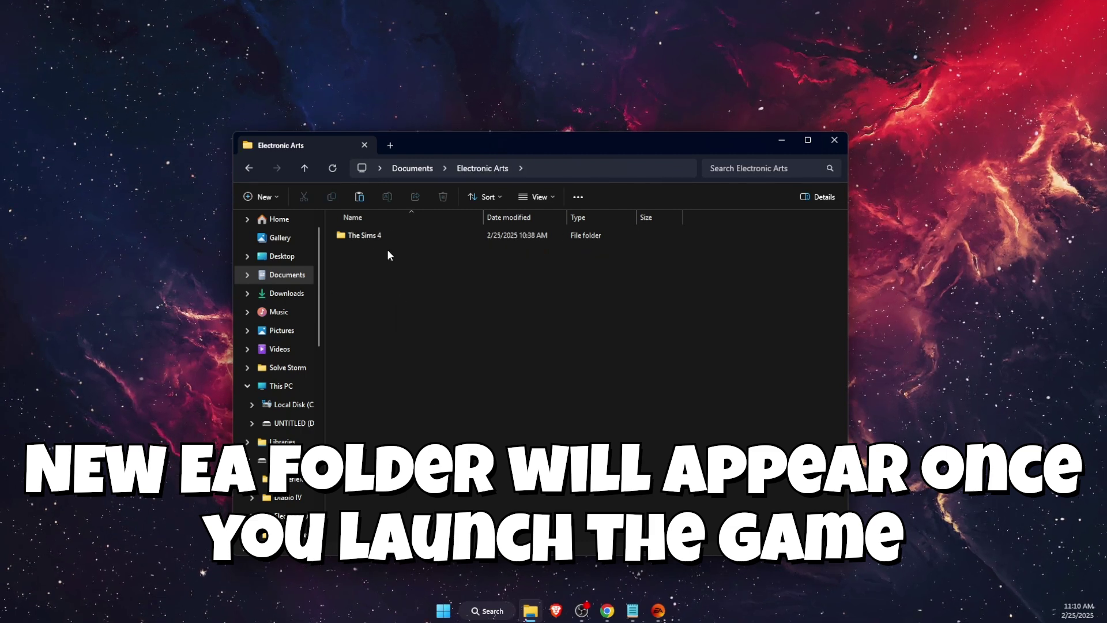
double_click(383, 233)
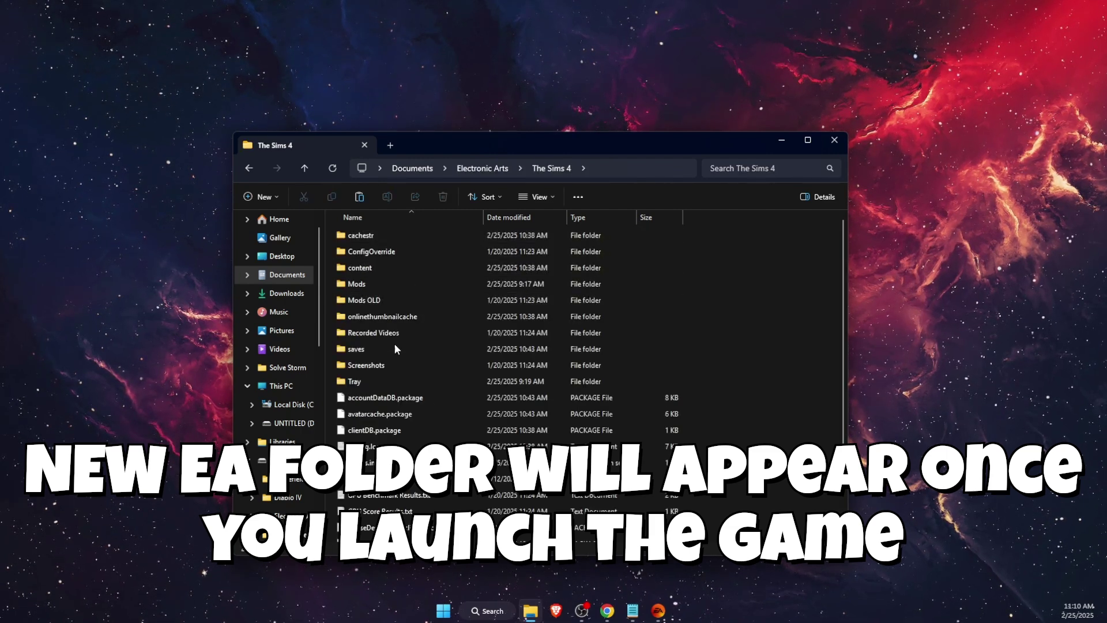
double_click(386, 381)
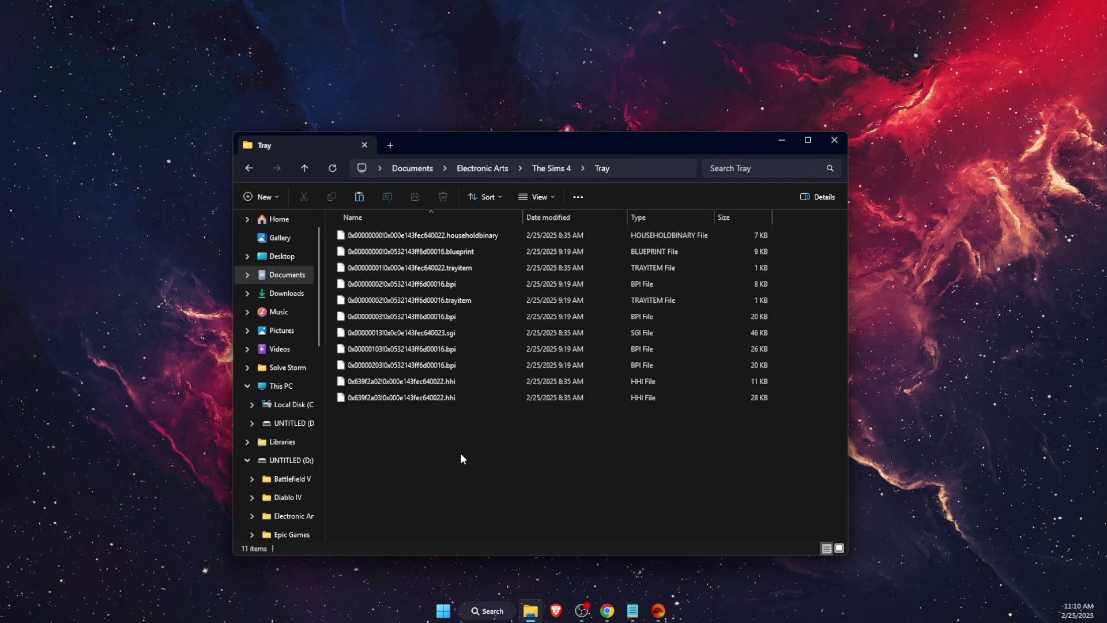
View the saves and Screenshots folders in Electronic Arts > The Sims 4, and close the File Explorer window.
click(550, 168)
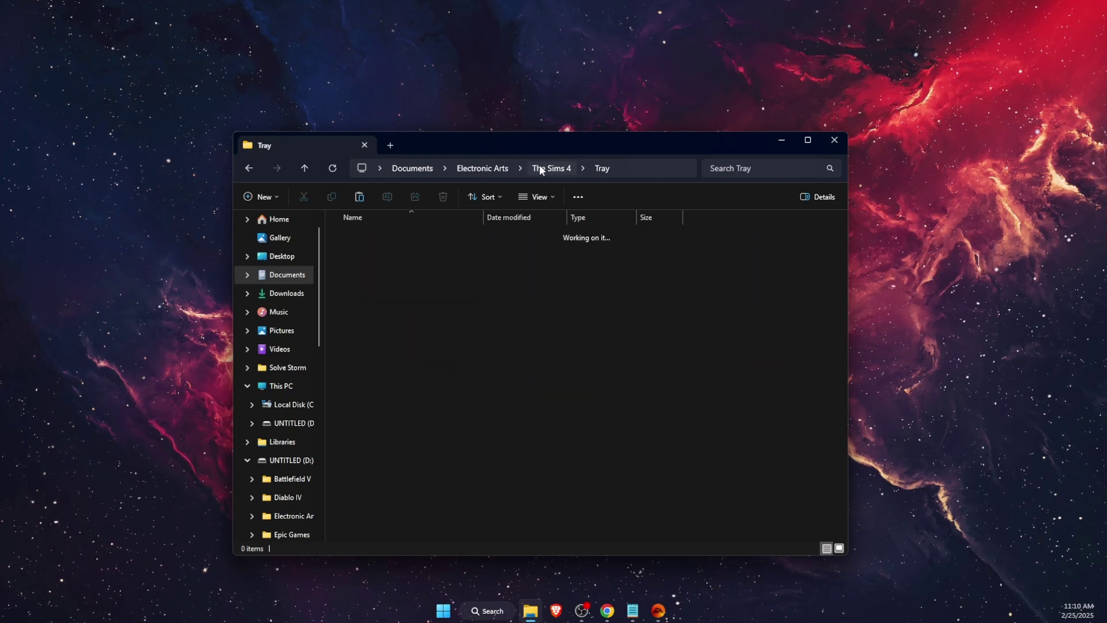
double_click(382, 351)
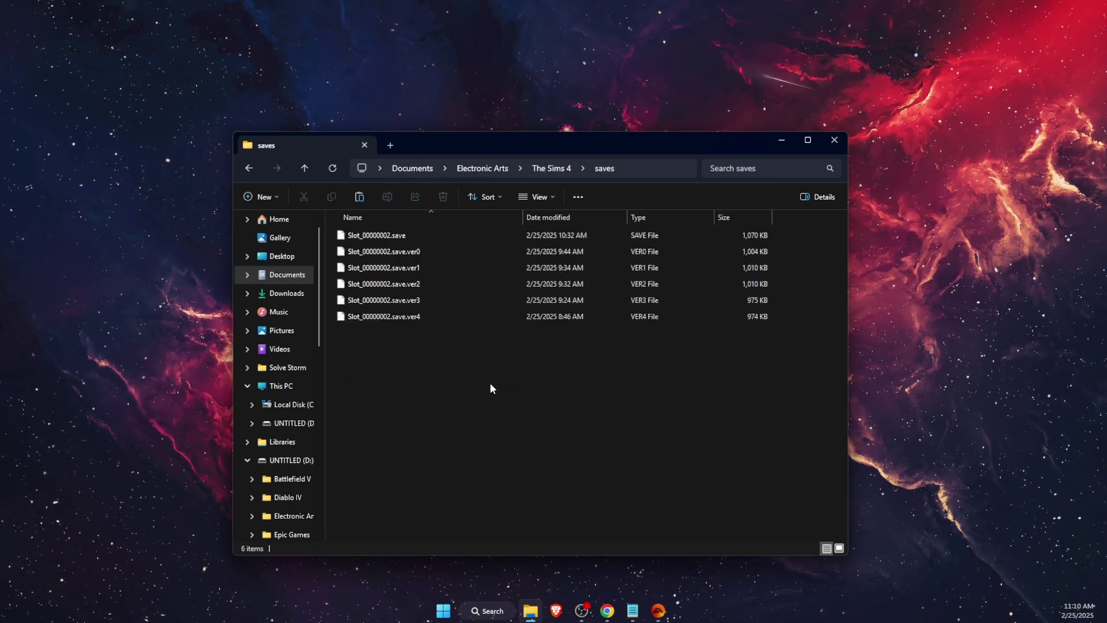
click(563, 170)
key(Escape)
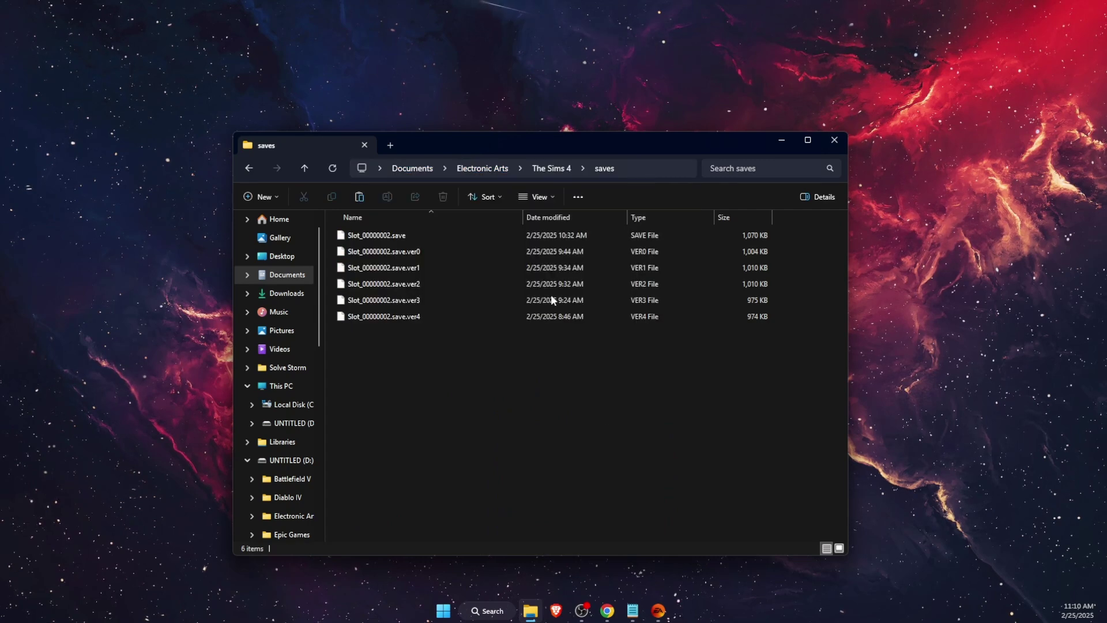
click(537, 168)
double_click(385, 365)
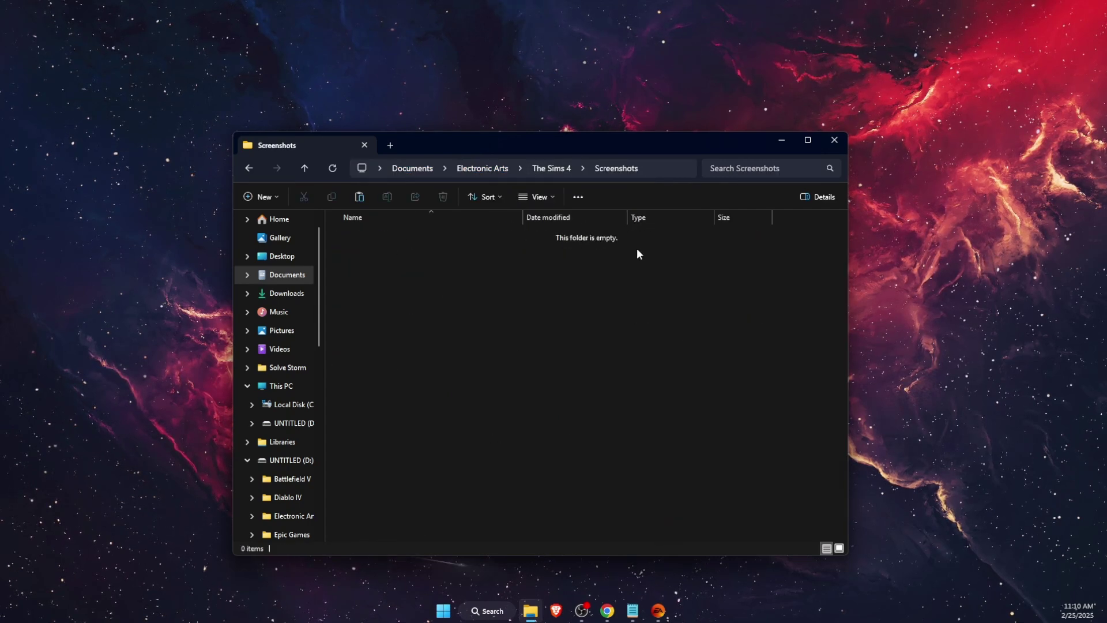
click(563, 168)
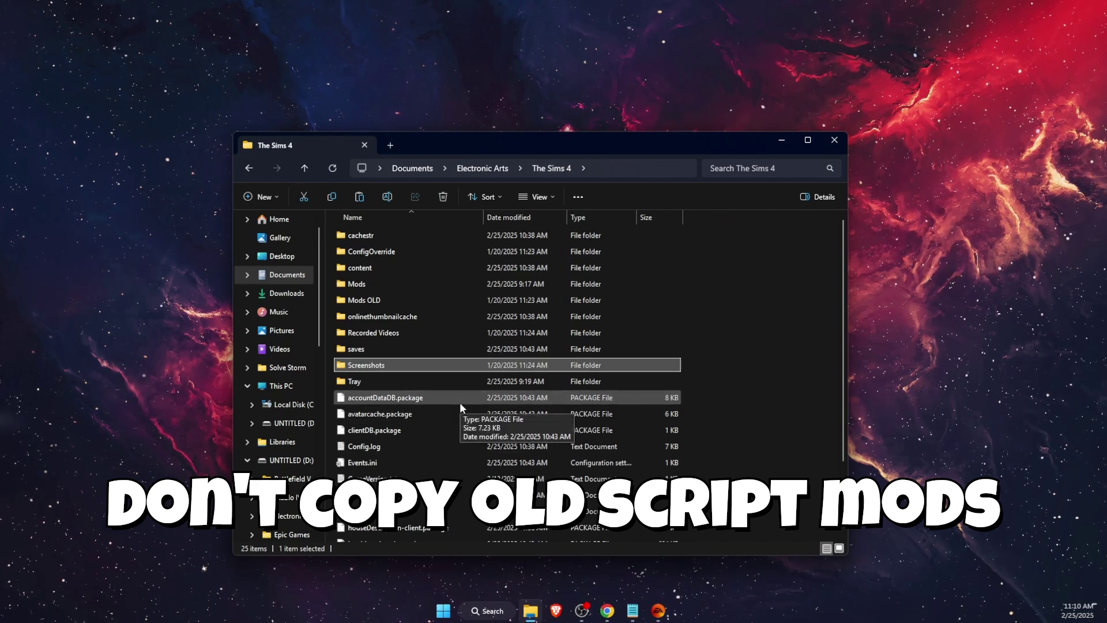
key(Up)
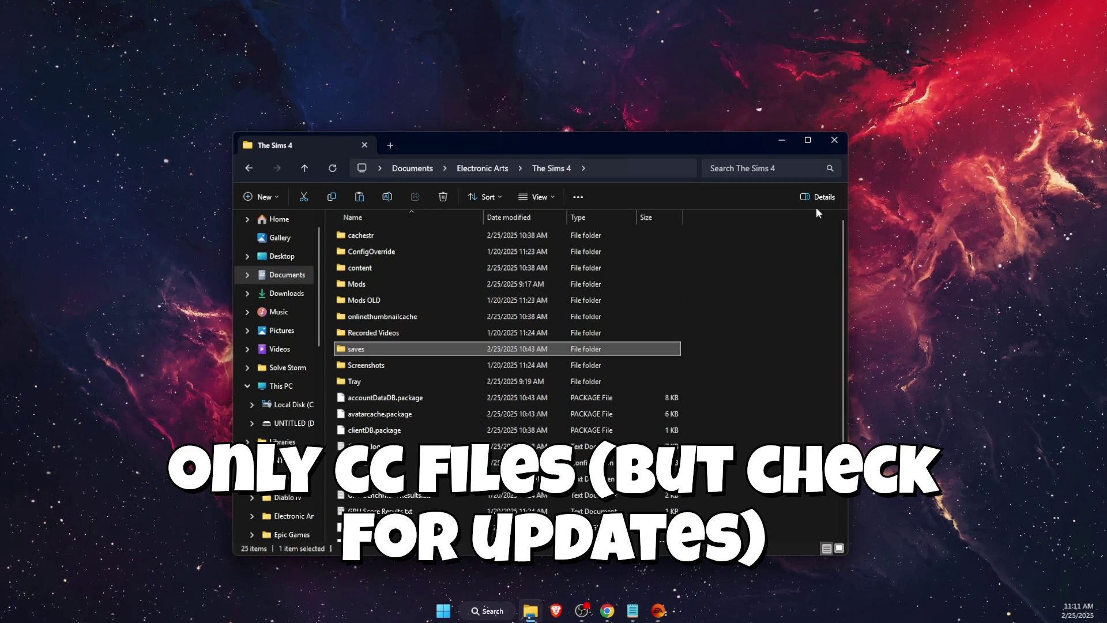
click(834, 141)
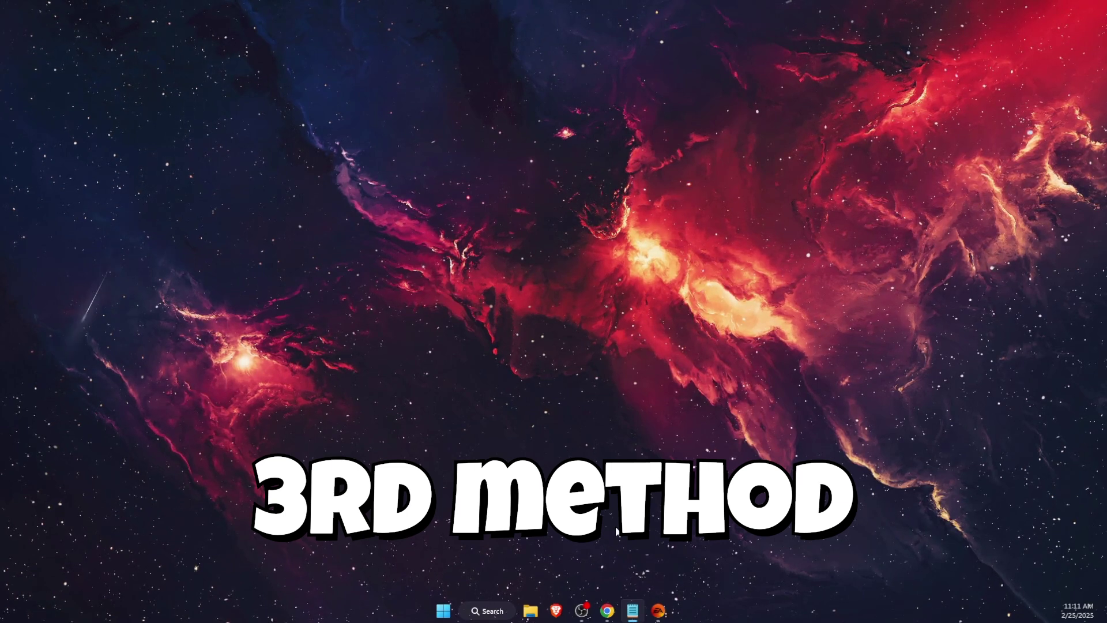
Switch to the EA app, view the Repair and Uninstall options for The Sims 4 in the library, and minimize the app.
click(658, 610)
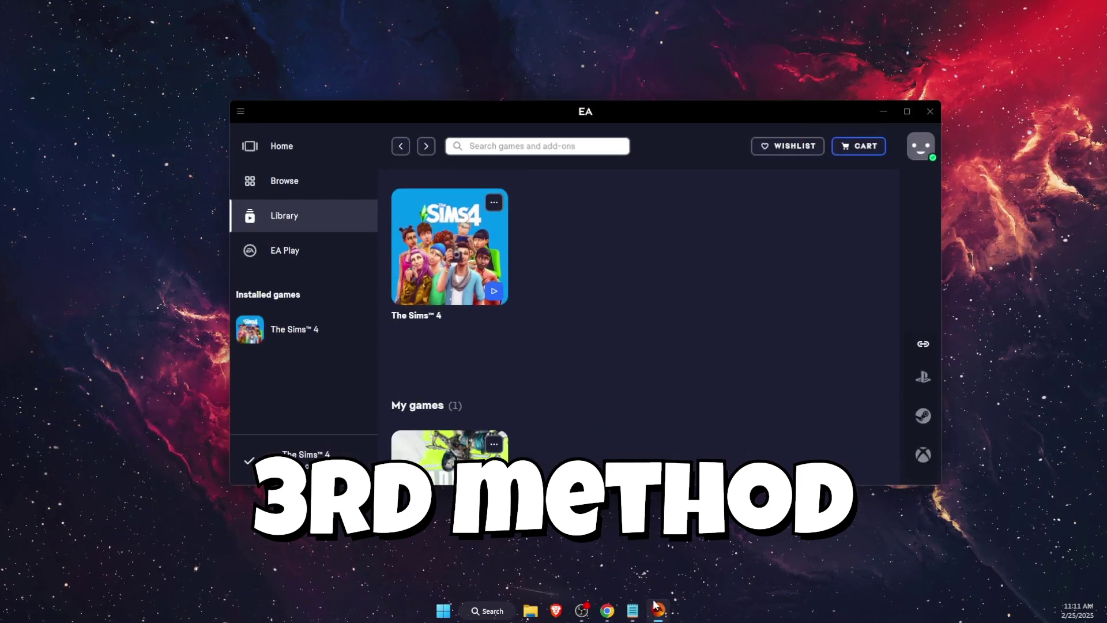
click(494, 198)
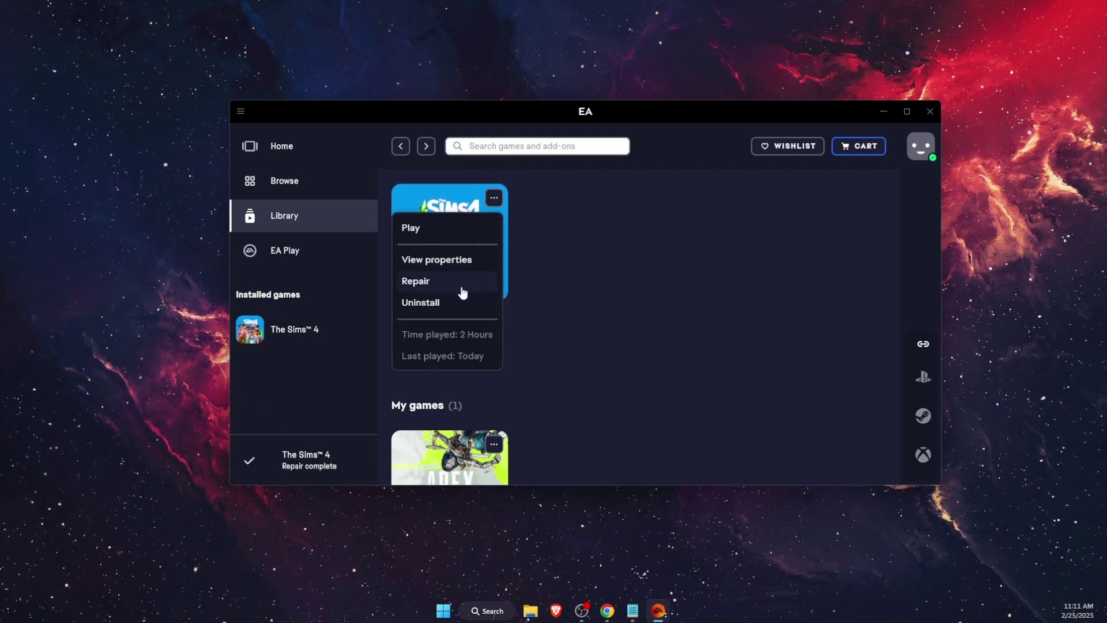
click(663, 321)
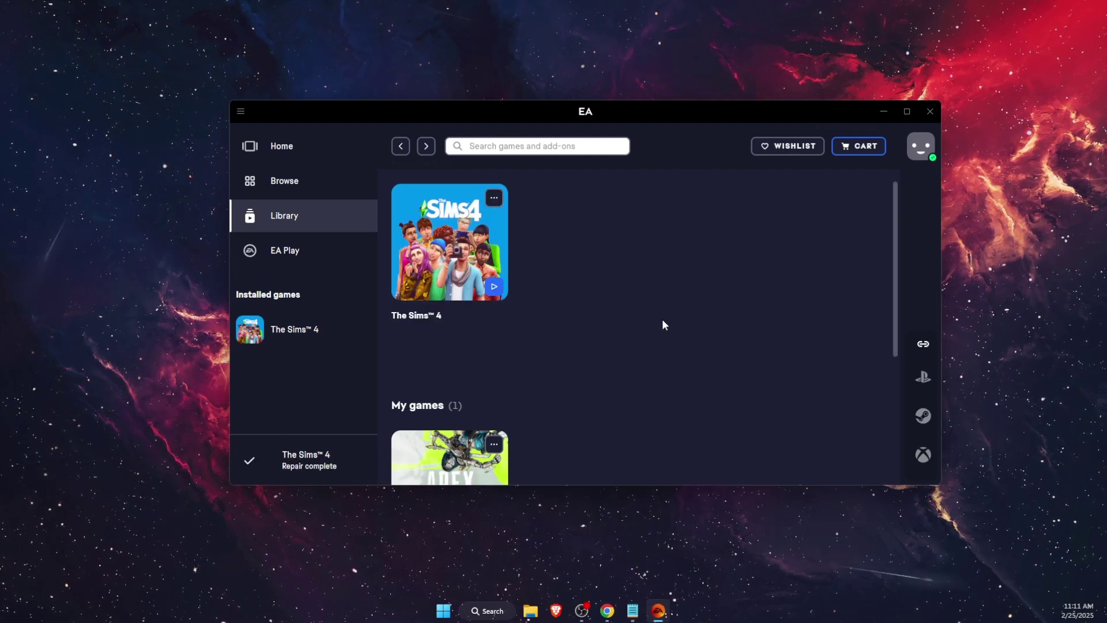
click(884, 110)
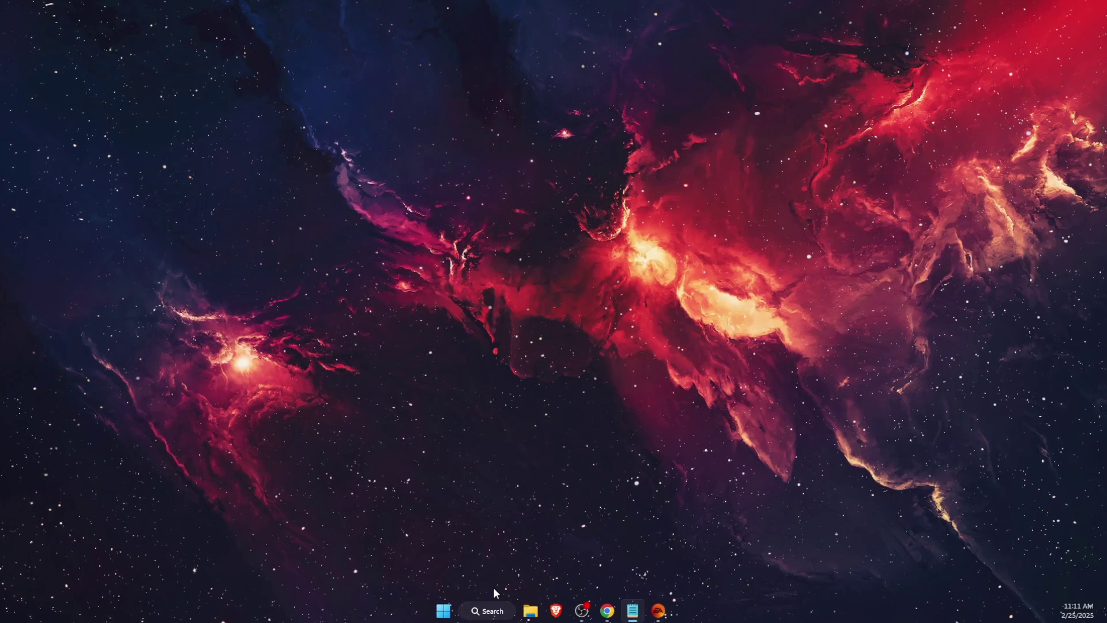
Search Windows for "installed apps" and open the Installed apps settings page.
click(489, 610)
text(ins)
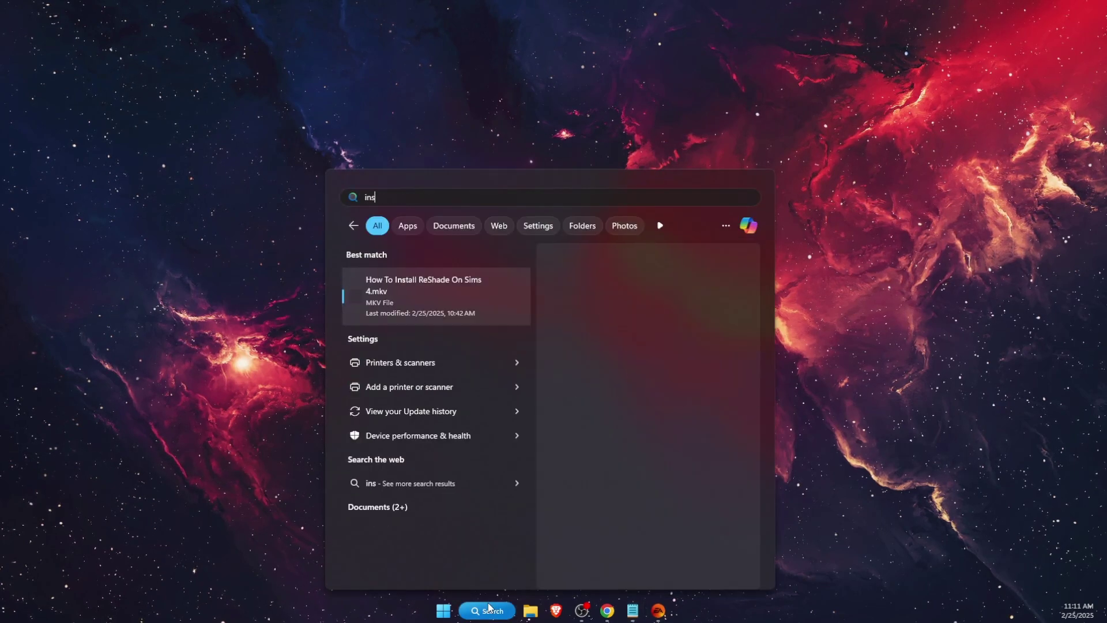
text(tal)
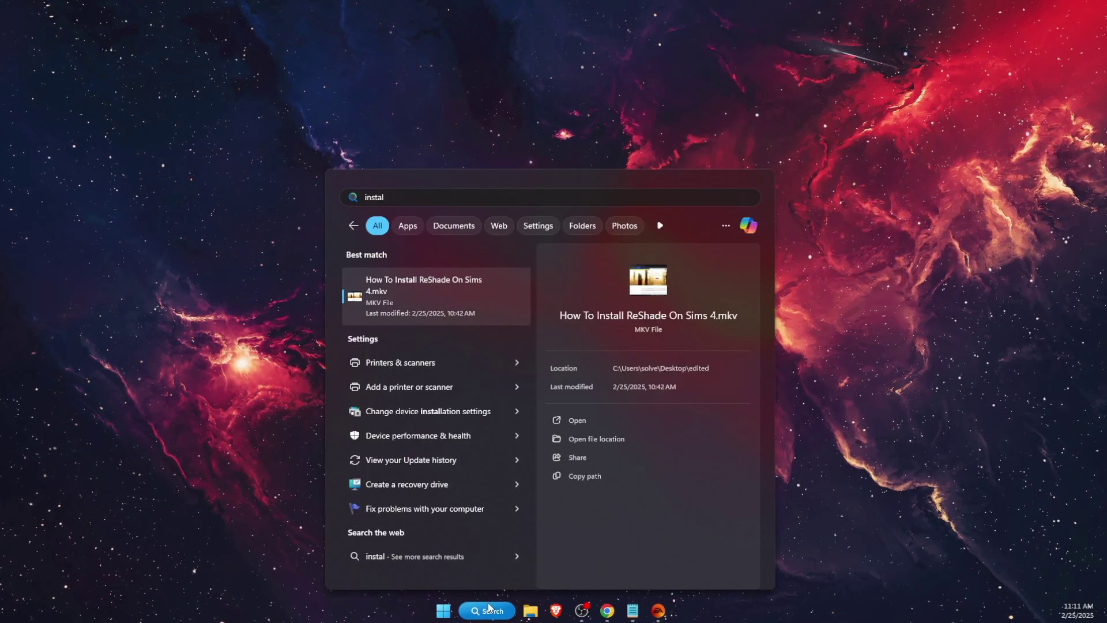
text(led apps)
click(479, 284)
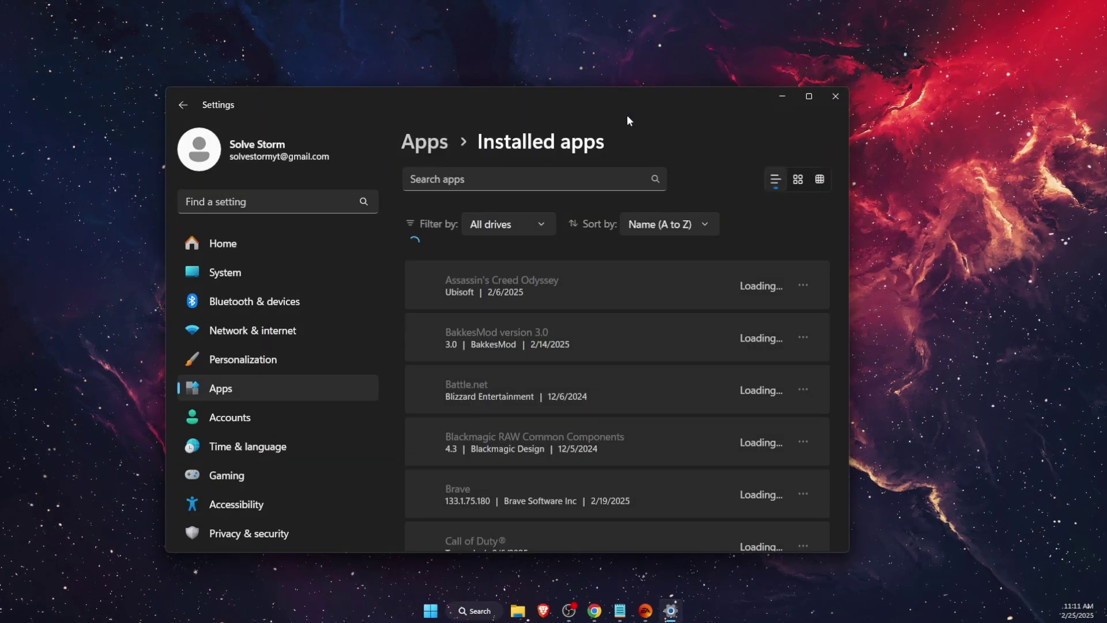
Search the installed apps for "ea", view the options for EA app, and close Settings.
click(488, 152)
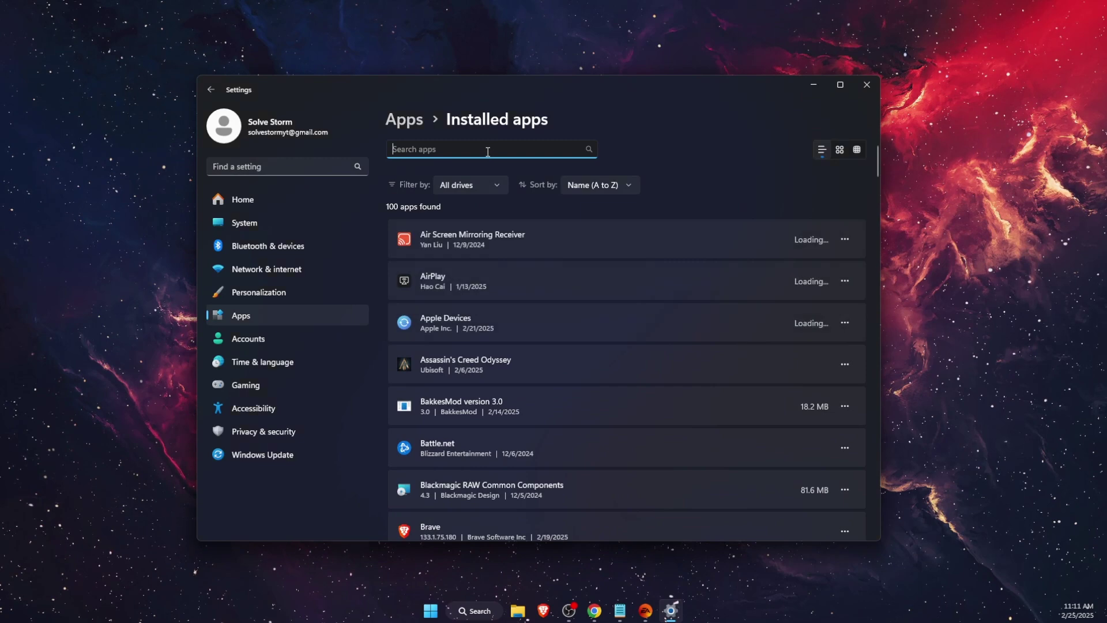
text(ea)
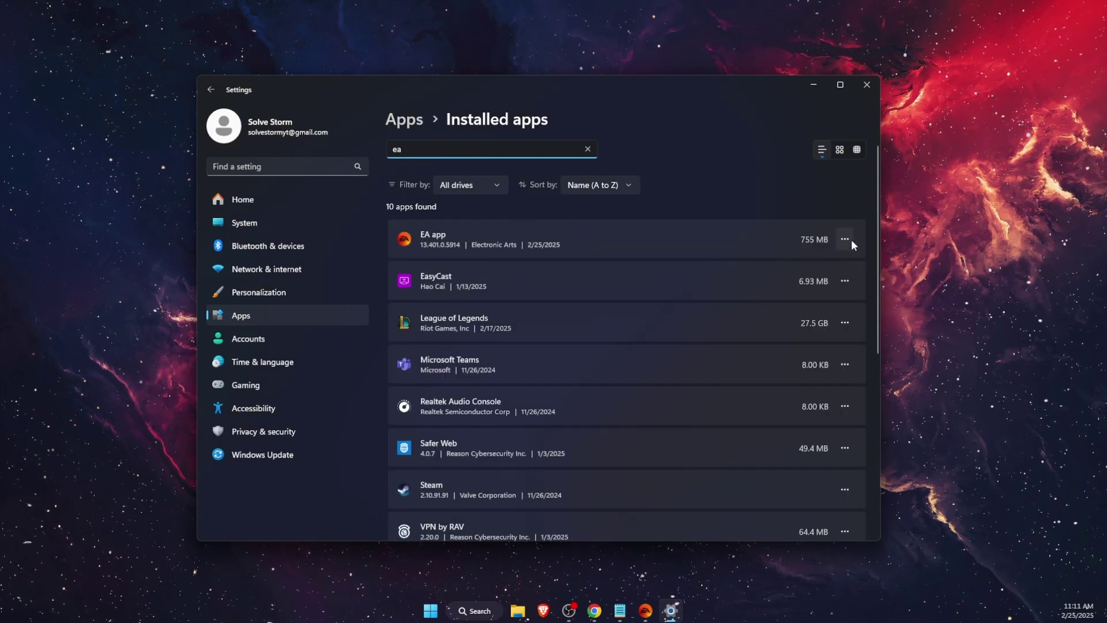
click(851, 240)
click(760, 202)
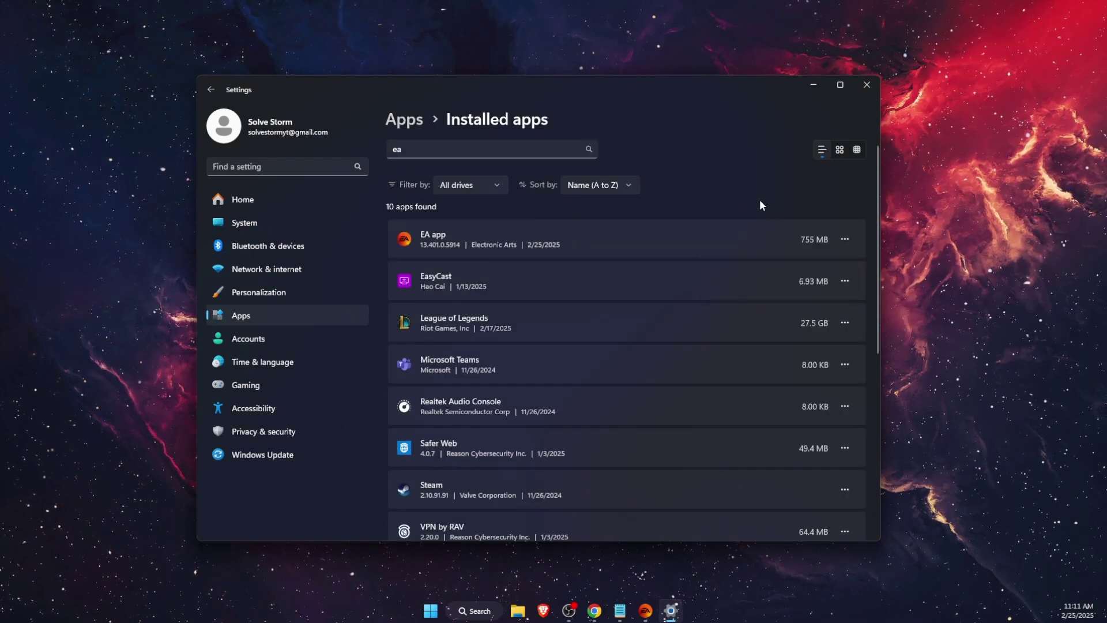
click(874, 86)
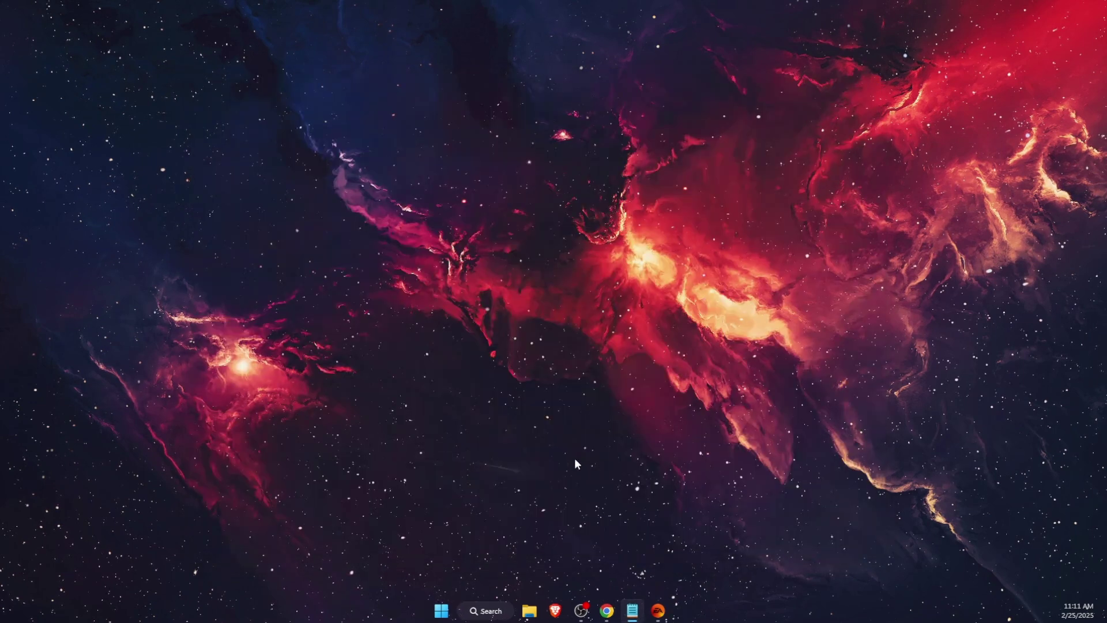
Open Documents > Electronic Arts > The Sims 4 in File Explorer and look through the folder's contents.
key(super+e)
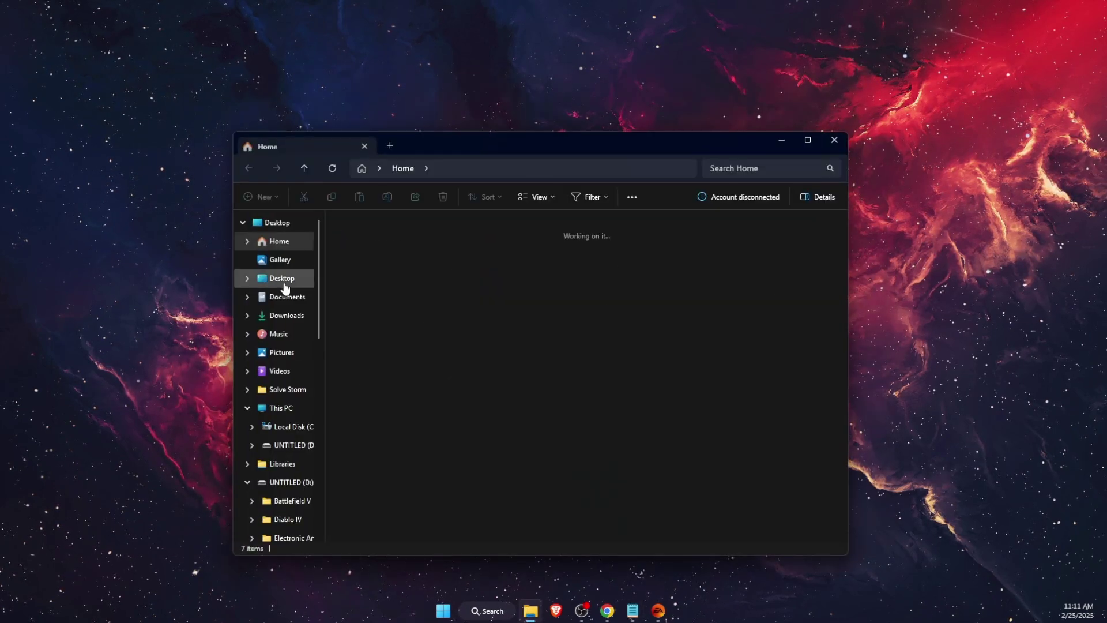
click(292, 297)
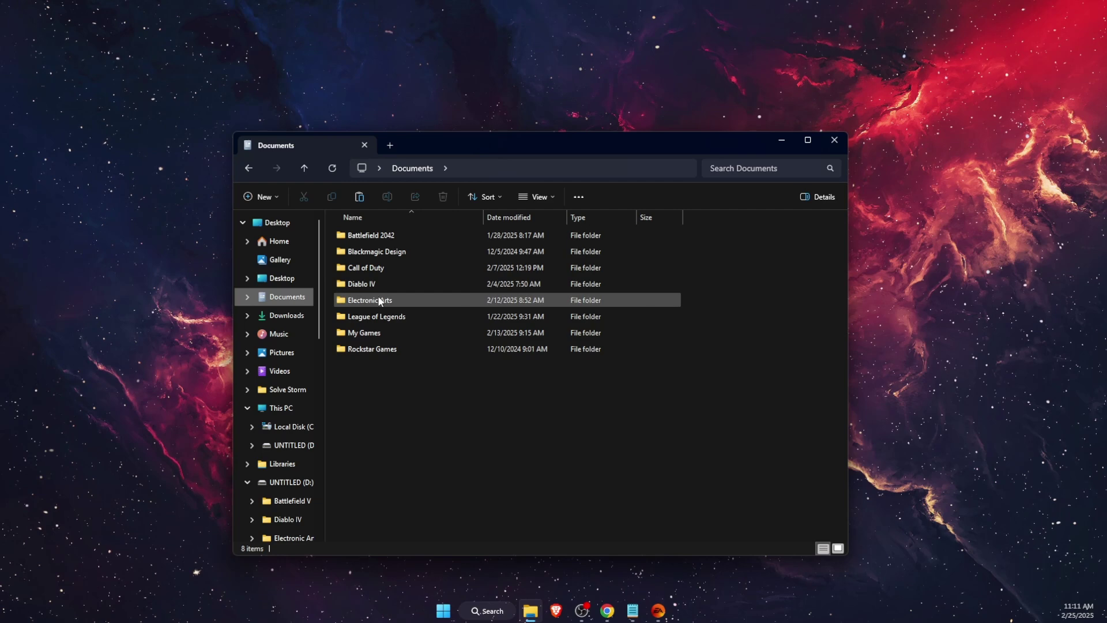
double_click(378, 300)
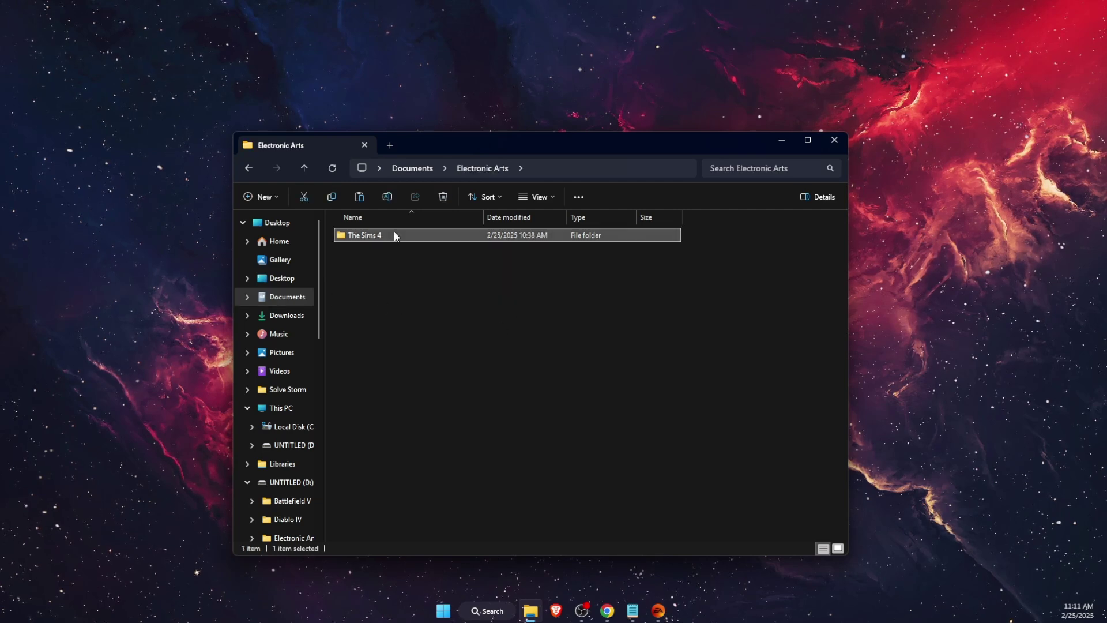
double_click(394, 235)
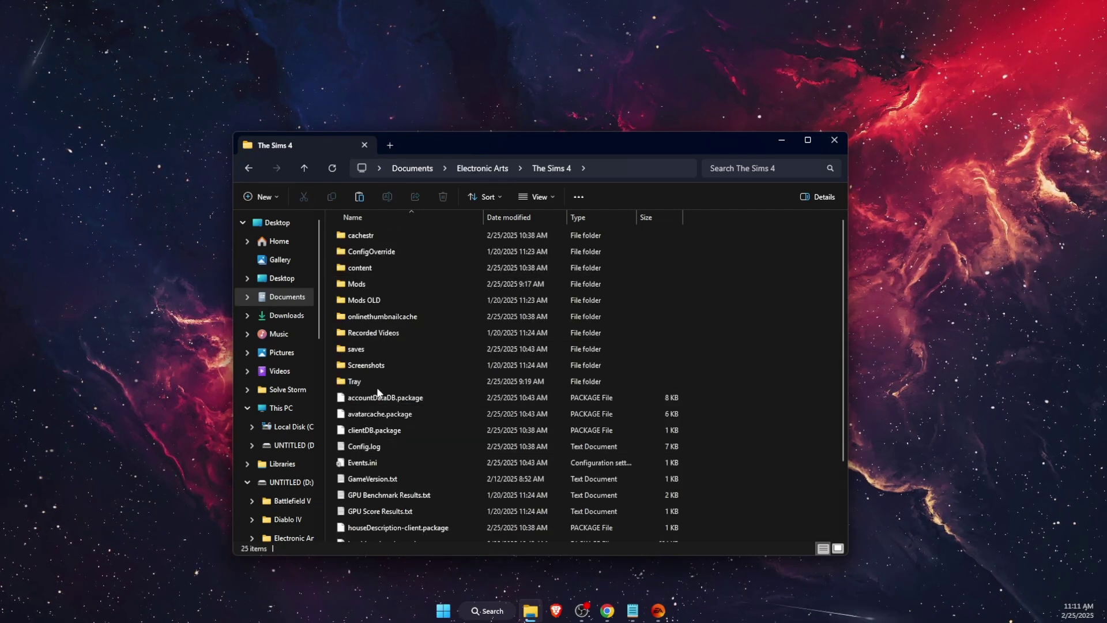
scroll(424, 460, down, 2)
scroll(427, 461, up, 2)
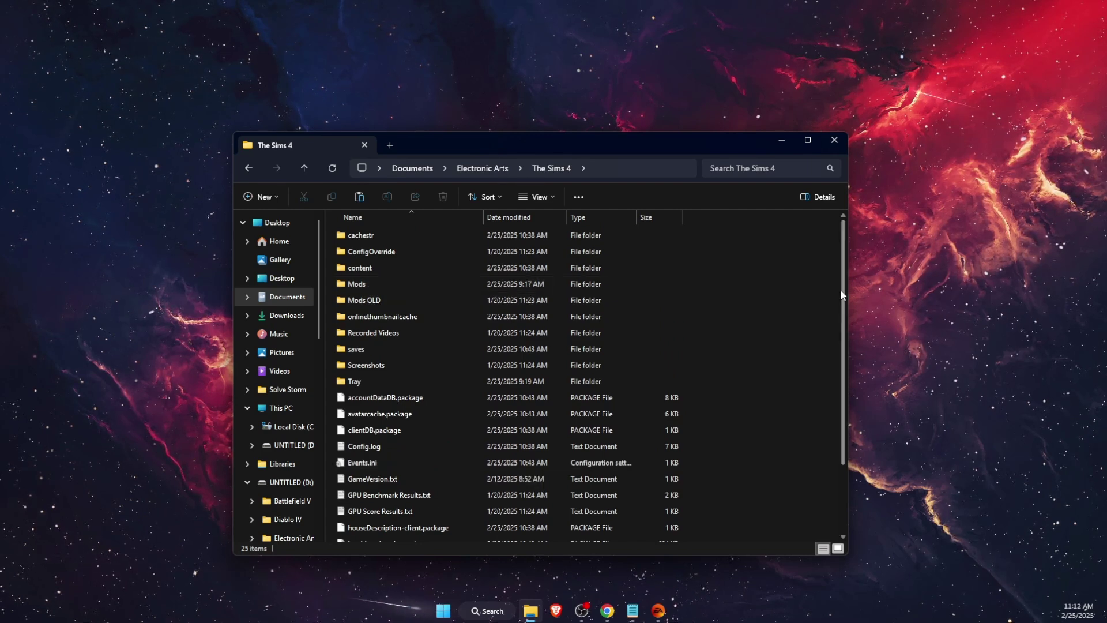
Hide the open windows, switch to the EA app, and view the installed games in the library.
key(super+d)
click(658, 611)
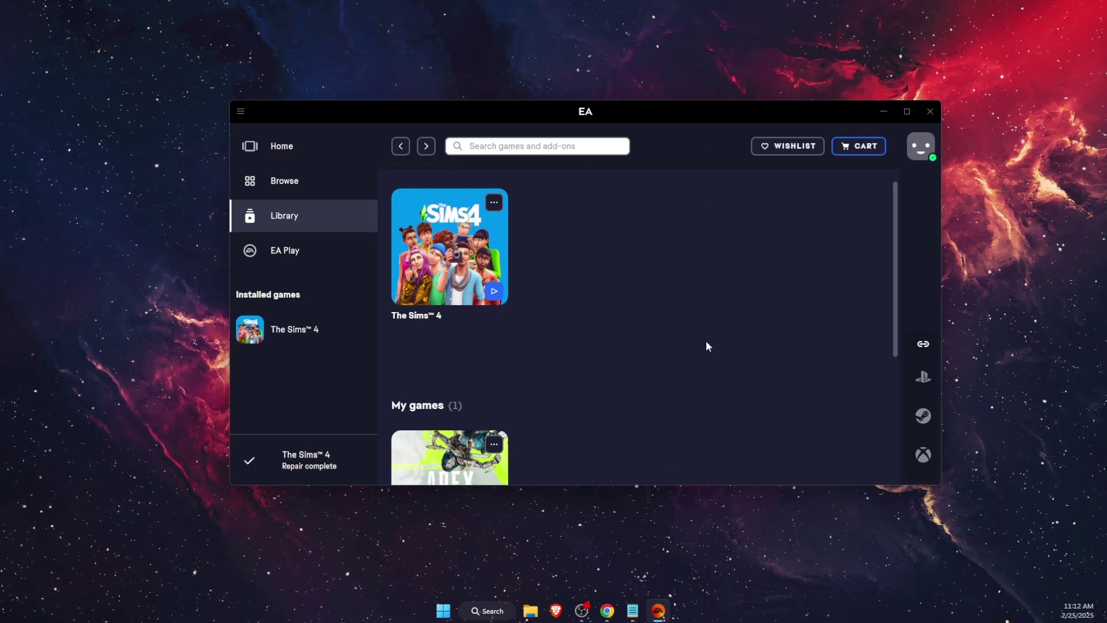
scroll(707, 344, up, 2)
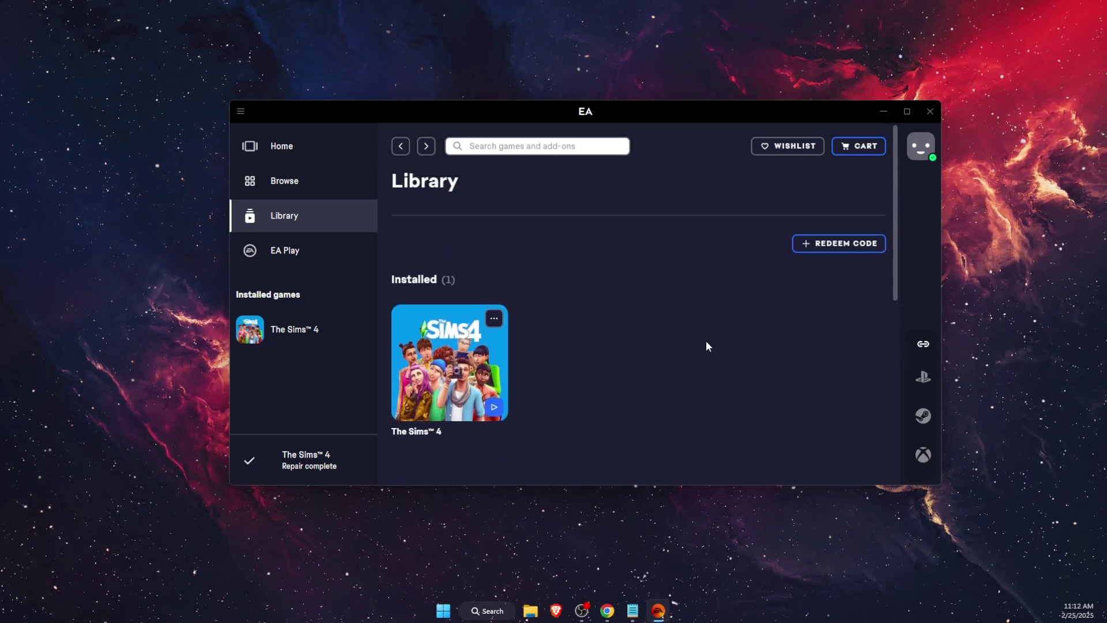